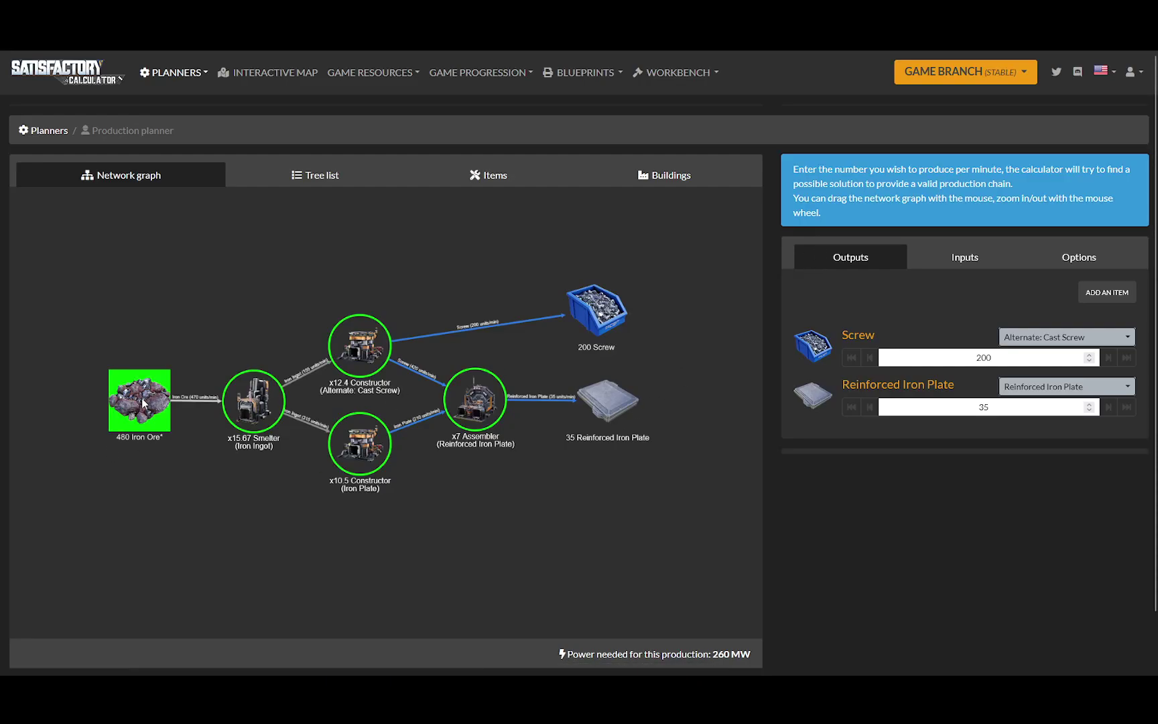
Add Coal as a production input alongside Iron Ore
left_click_drag(137, 400, 138, 444)
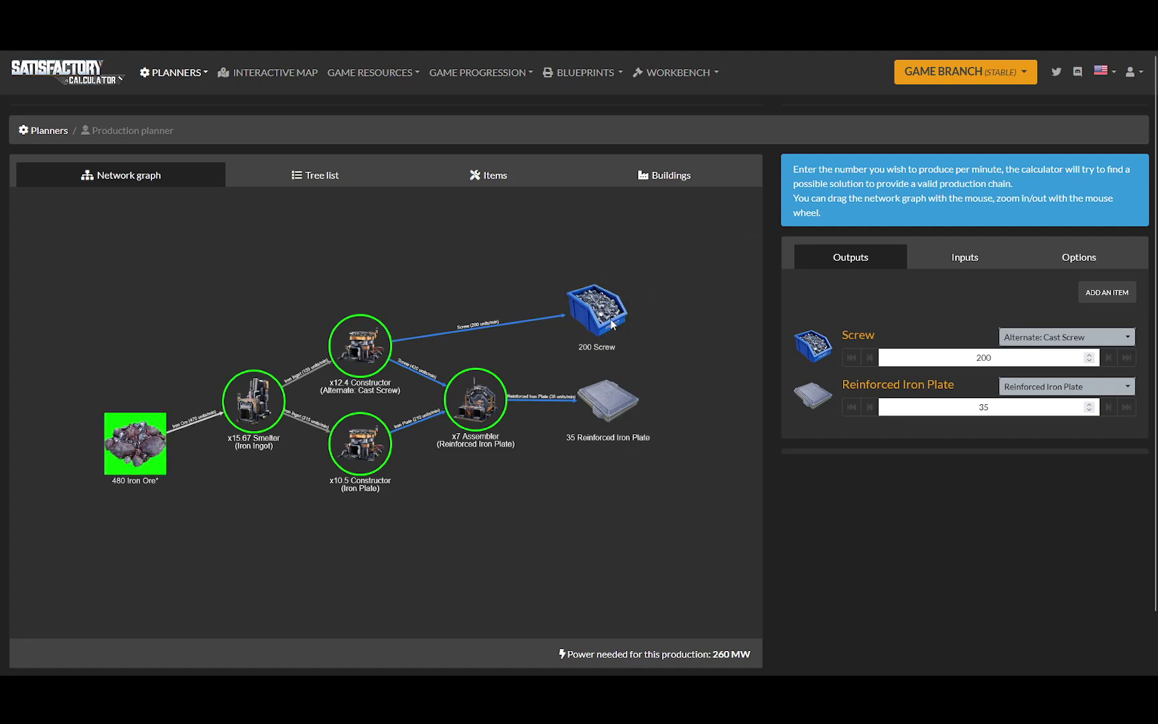
left_click(975, 261)
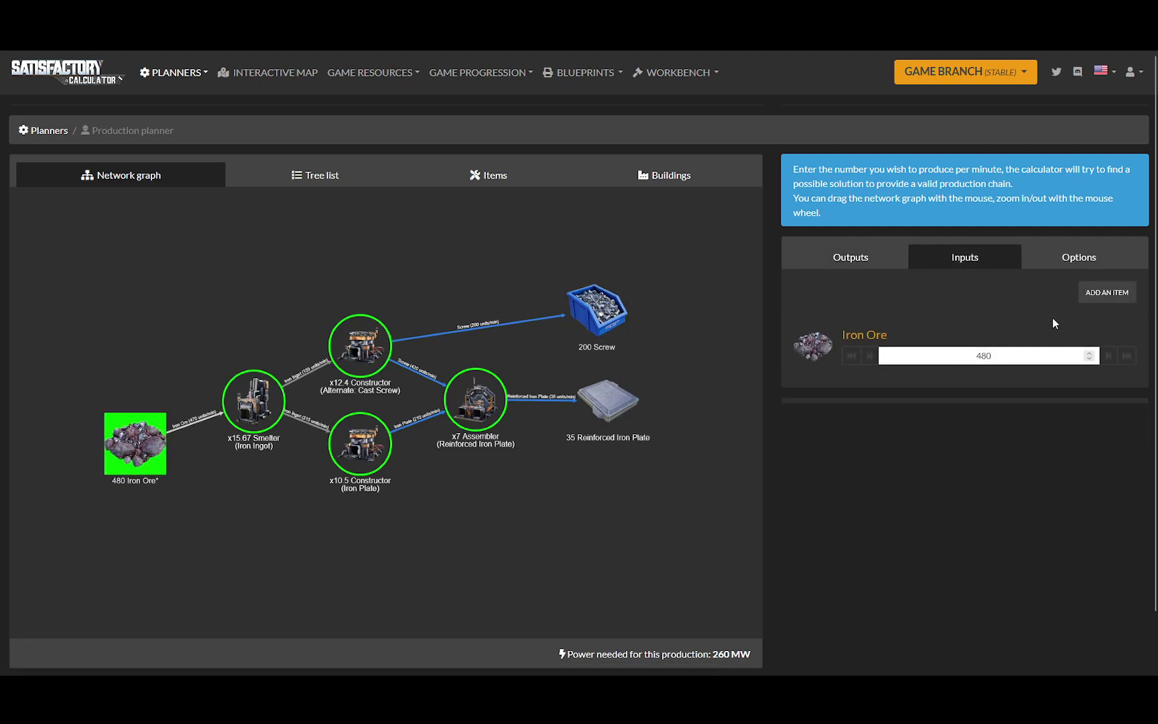
left_click(1106, 296)
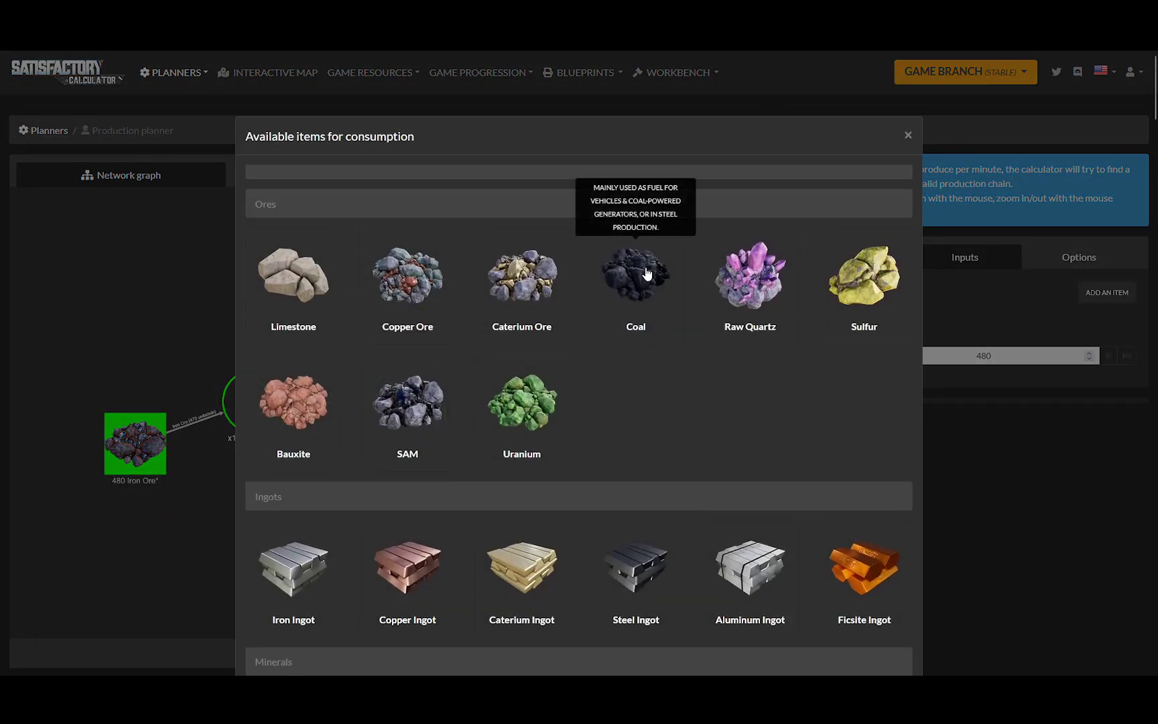
left_click(644, 276)
Remove the Screw 200 and Reinforced Iron Plate 35 outputs by zeroing their amounts
left_click(851, 269)
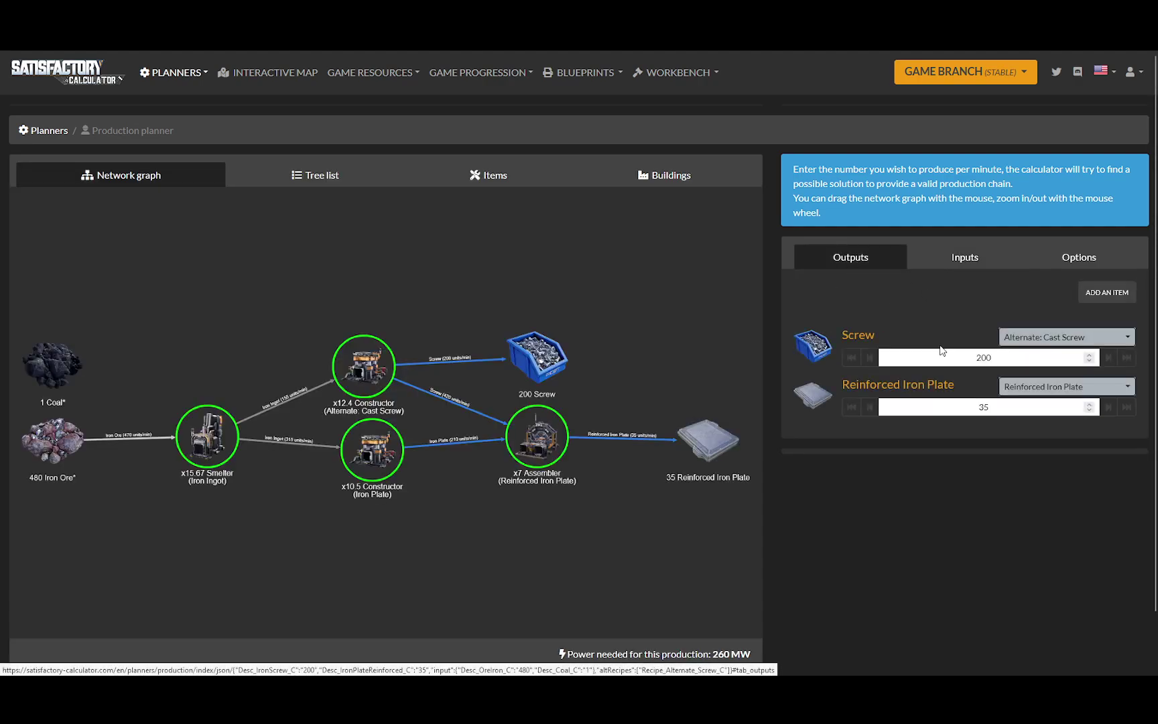
double_click(876, 362)
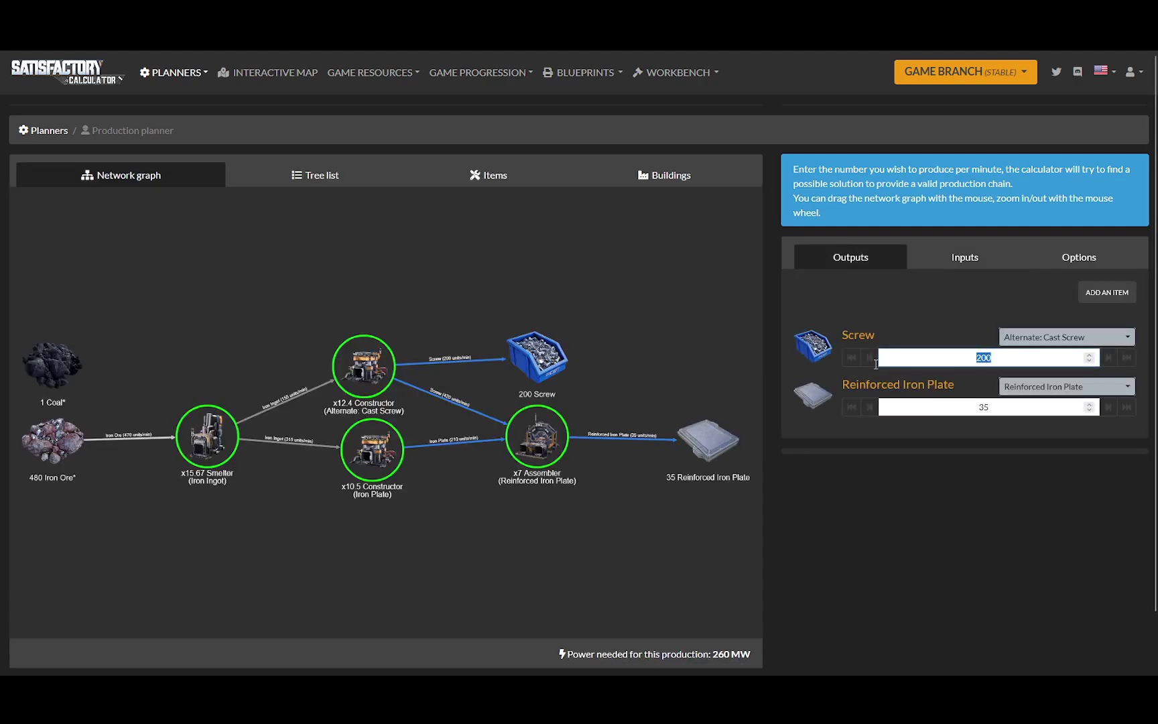
type("0")
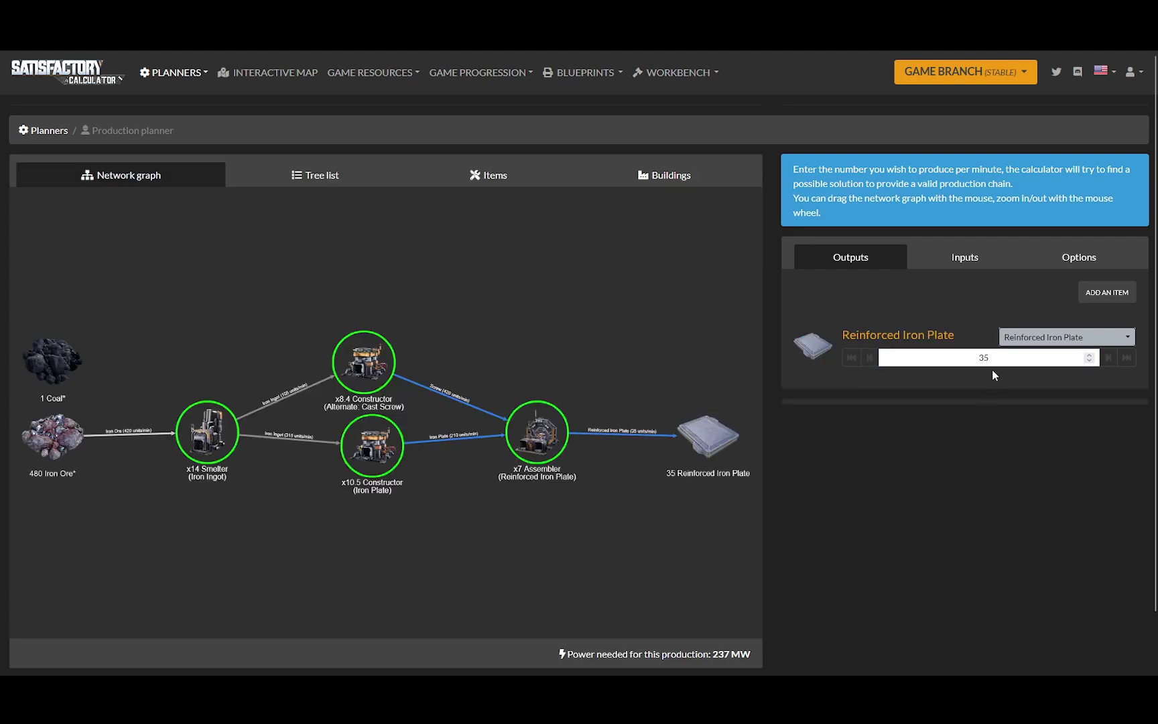
double_click(986, 358)
type("0")
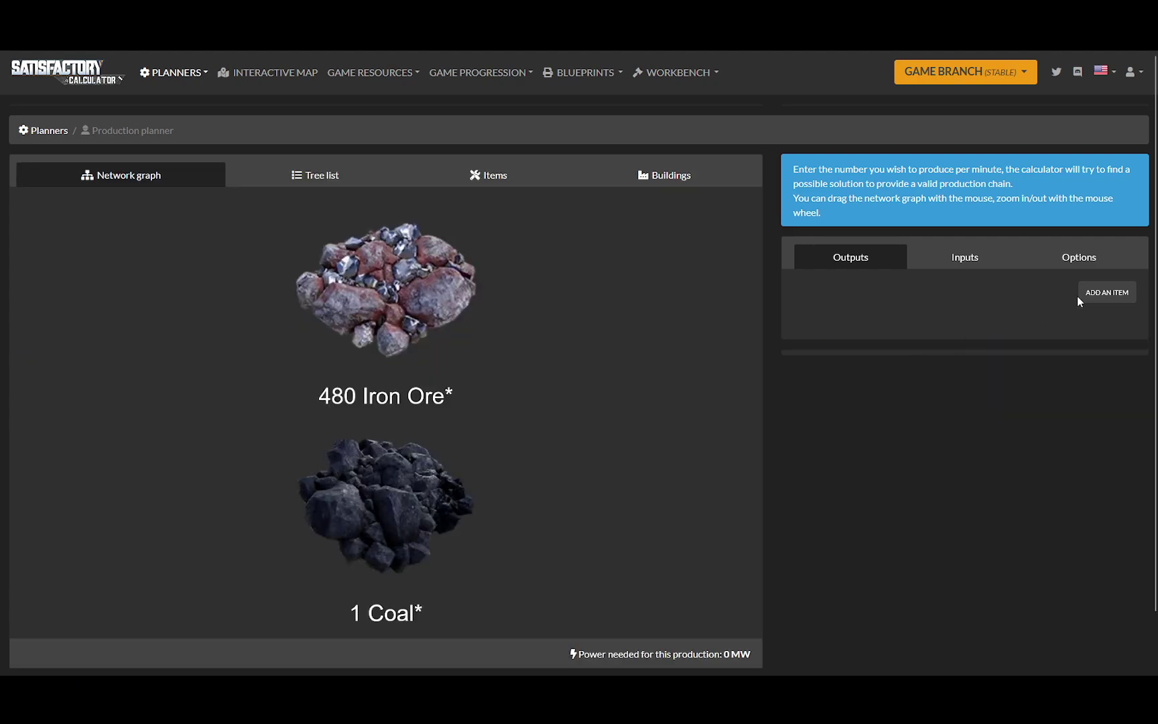
Add Steel Pipe and Steel Beam as outputs, forming a coal miner, Foundry and constructor chain
left_click(1108, 292)
scroll(534, 353, "down", 5)
scroll(535, 355, "down", 3)
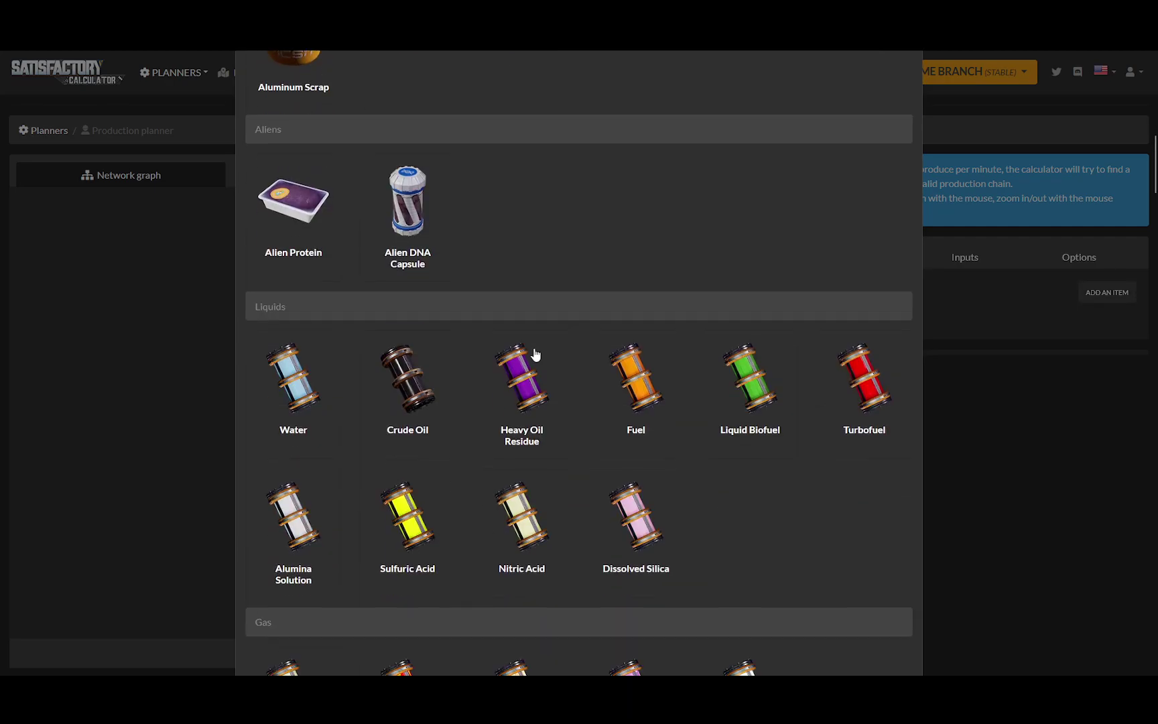
scroll(535, 353, "down", 4)
scroll(535, 354, "down", 5)
left_click(416, 287)
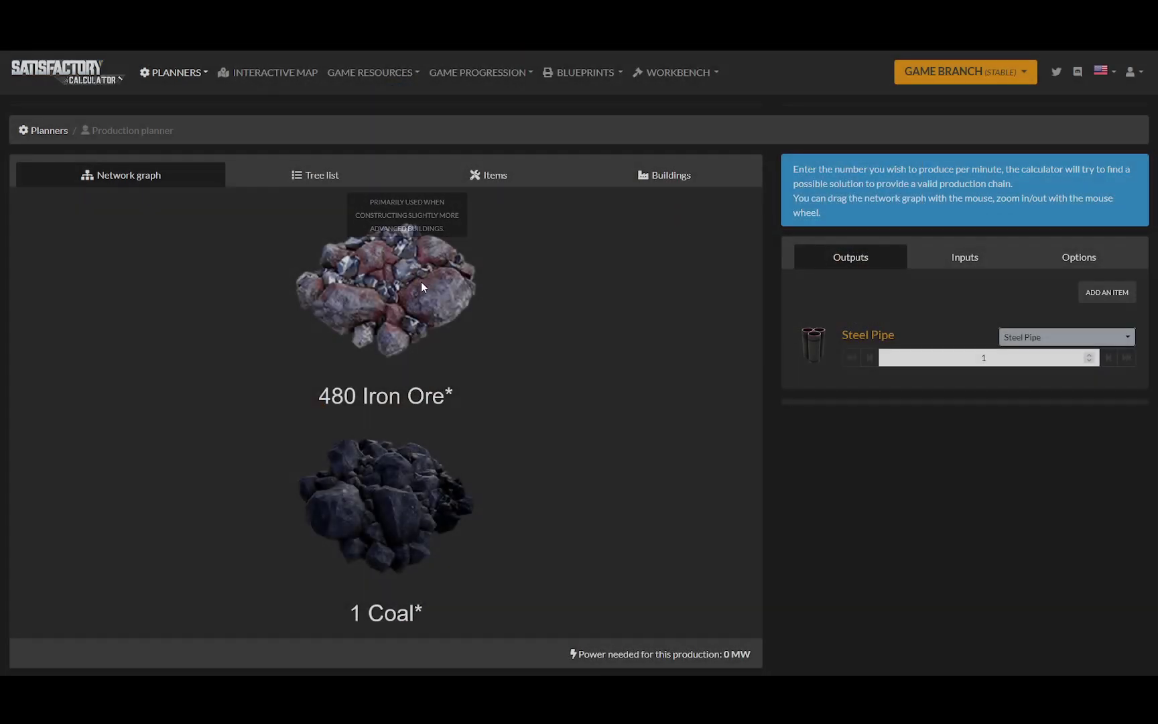
left_click(1108, 293)
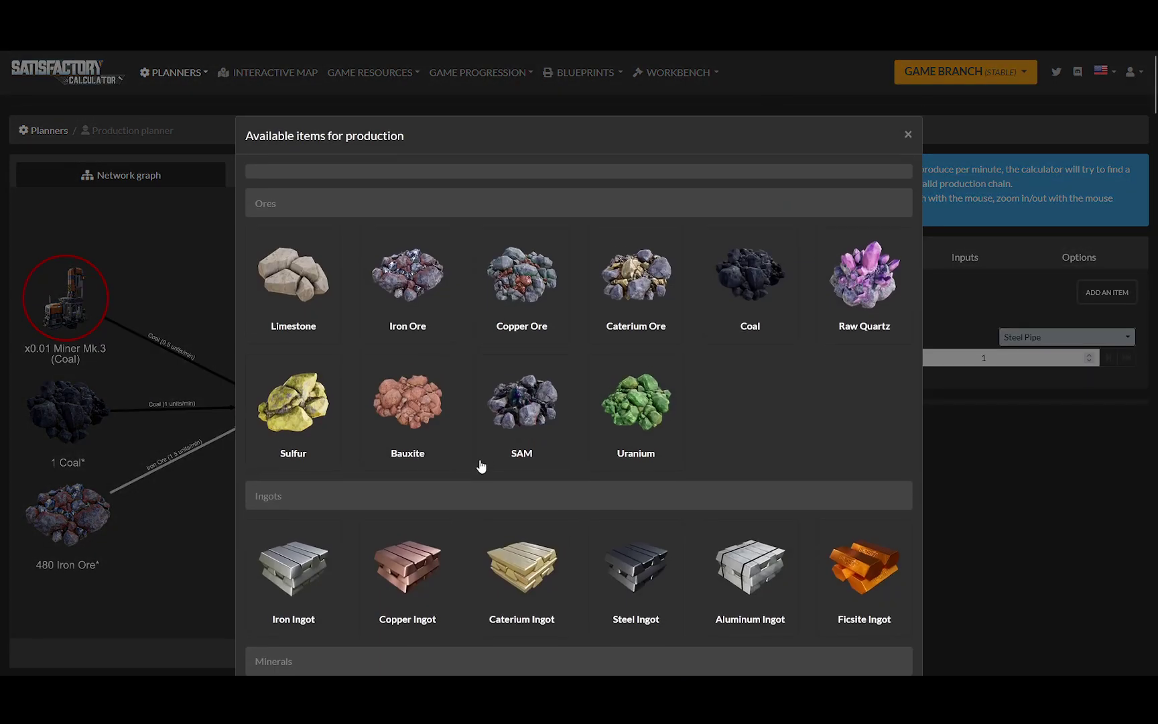
scroll(481, 467, "down", 6)
scroll(505, 571, "down", 3)
scroll(505, 570, "down", 3)
scroll(506, 576, "down", 4)
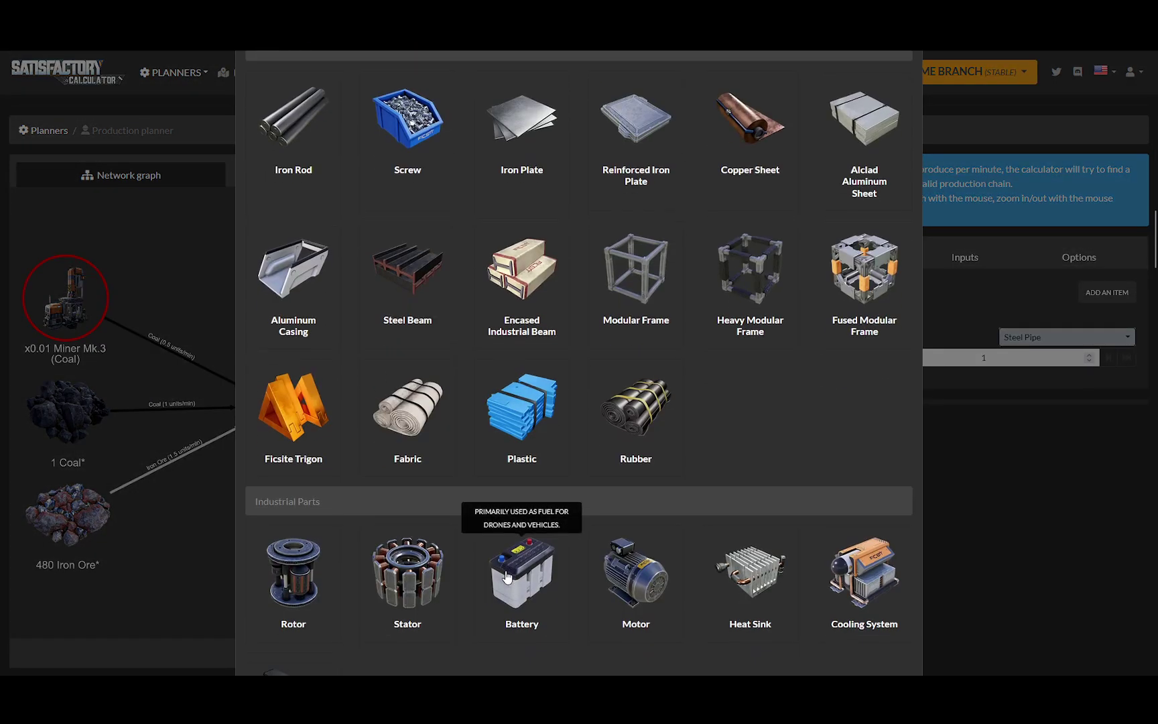
scroll(506, 576, "down", 1)
scroll(506, 570, "up", 3)
left_click(425, 490)
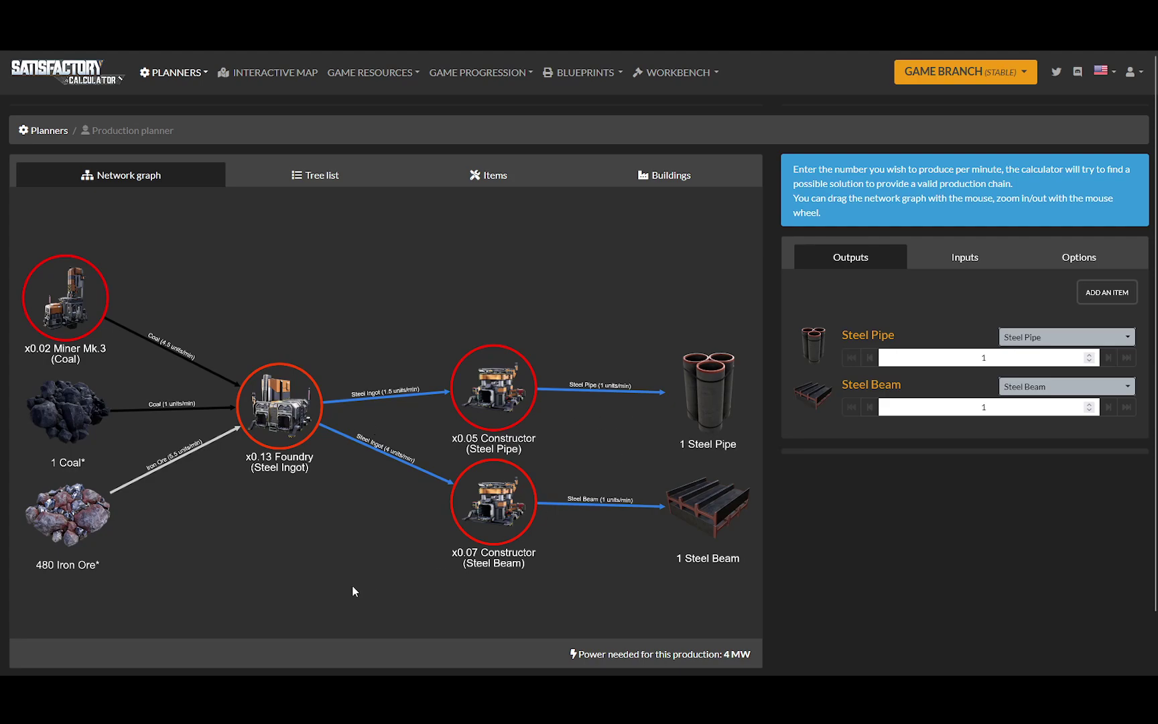
scroll(342, 546, "up", 2)
scroll(342, 547, "up", 2)
Pan to the Coal and Iron Ore input nodes, highlight Coal, and show the inputs list (Iron Ore 480, Coal 1)
mouse_move(240, 535)
left_mouse_down()
mouse_move(478, 538)
mouse_move(430, 560)
left_mouse_up()
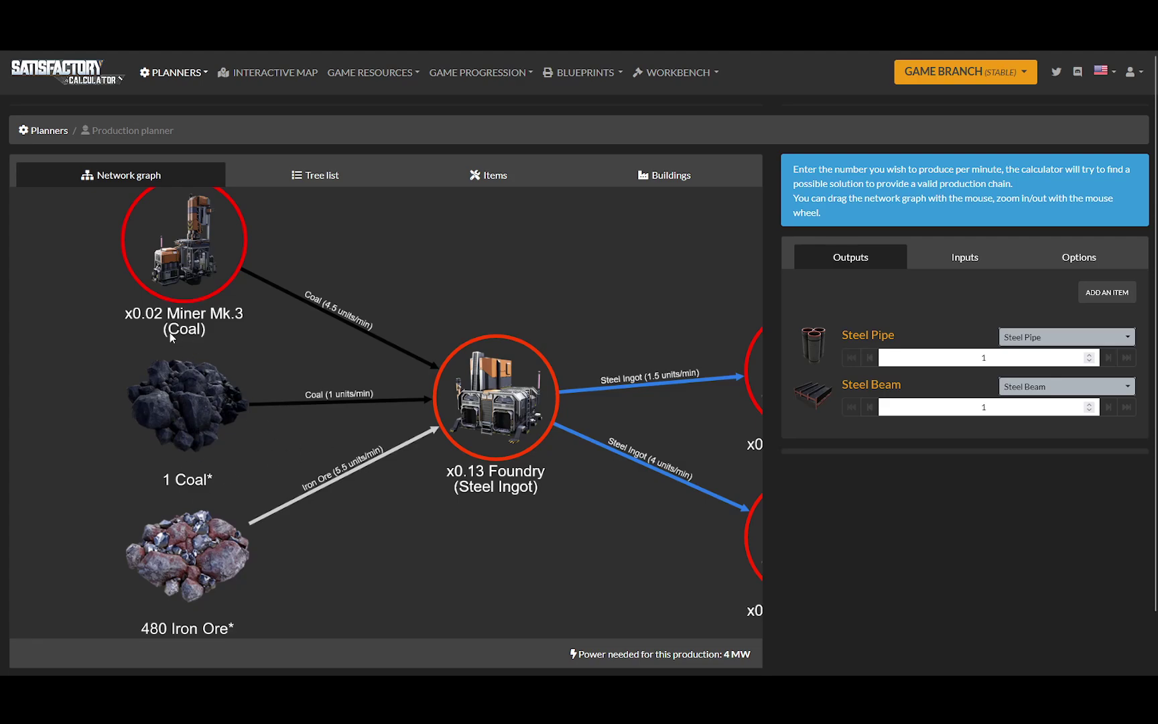
left_click_drag(404, 543, 400, 468)
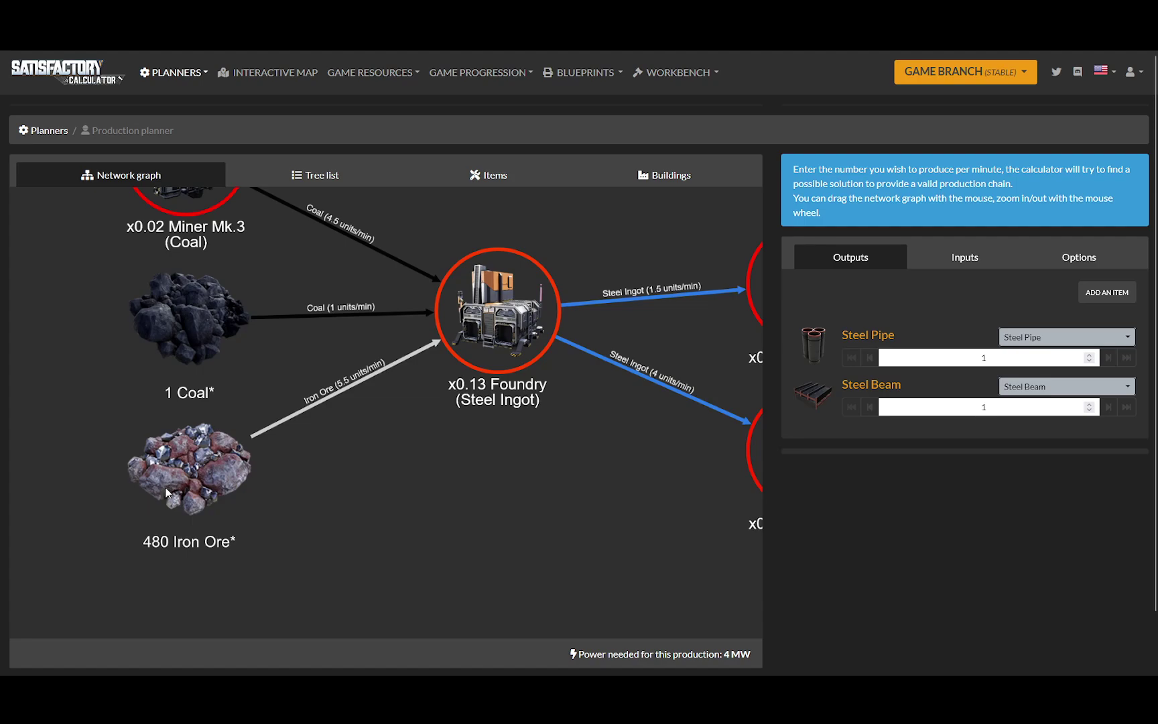
left_click(202, 318)
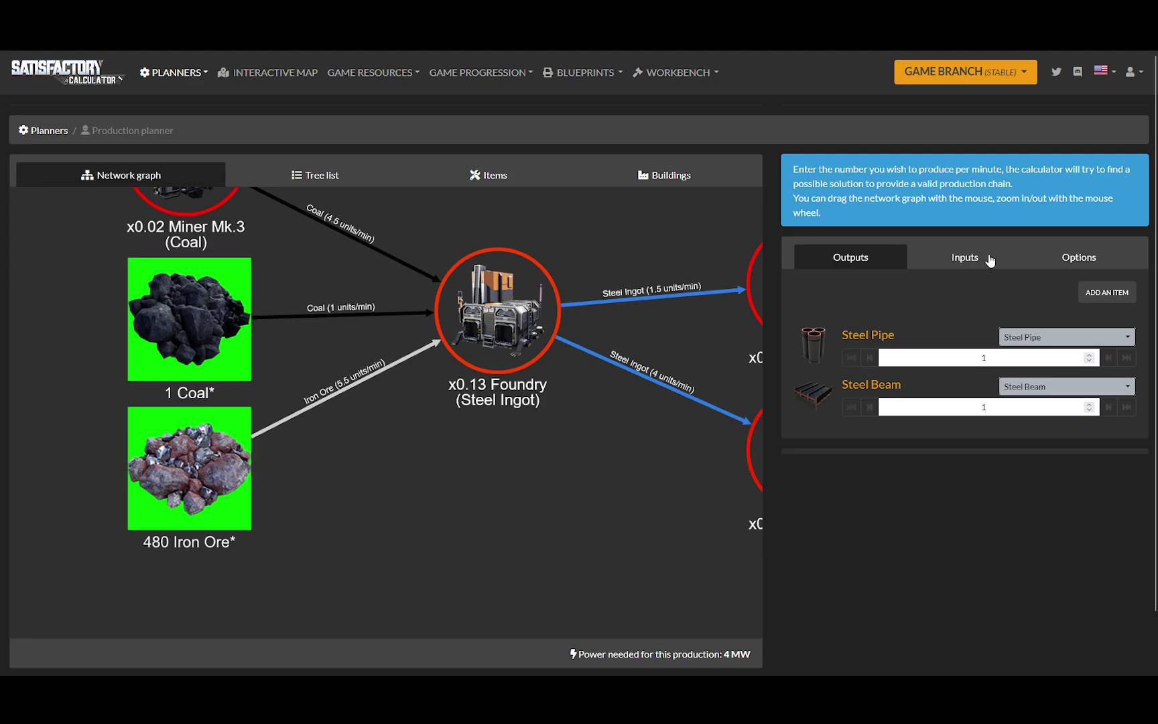
left_click(964, 258)
Look up Coal on the wiki, find the Miner Mk.3 normal-node rate of 240/min, and return to the planner
double_click(1036, 404)
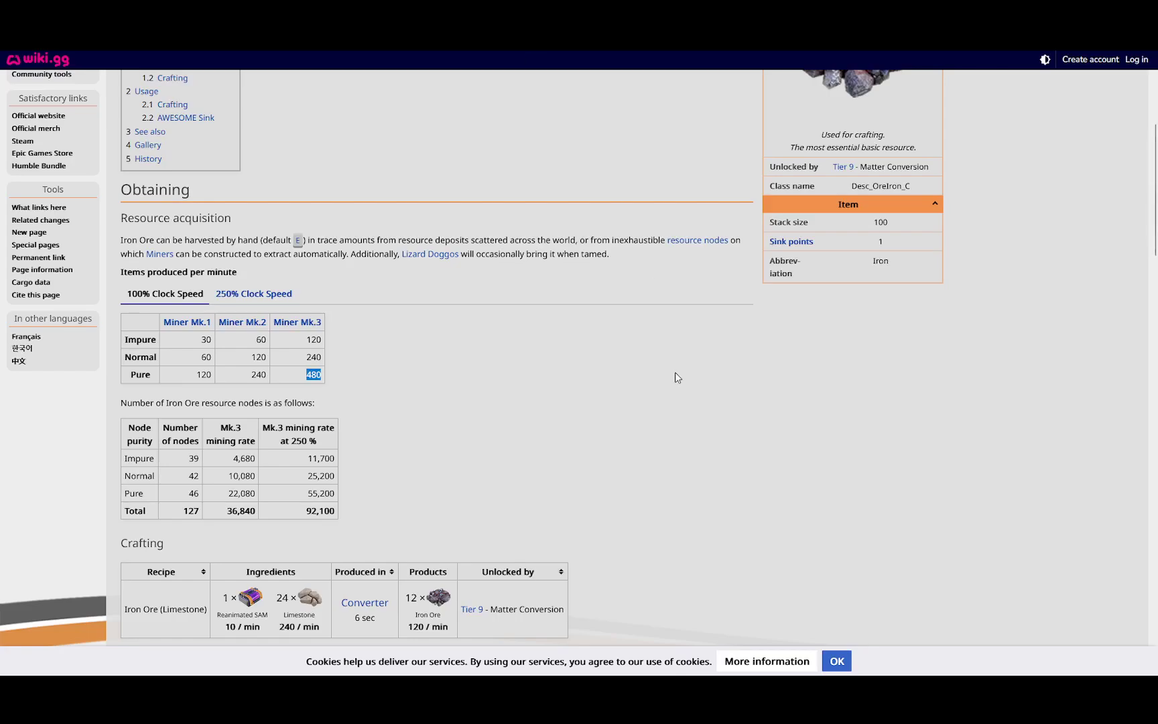
scroll(675, 372, "up", 5)
left_click(1031, 139)
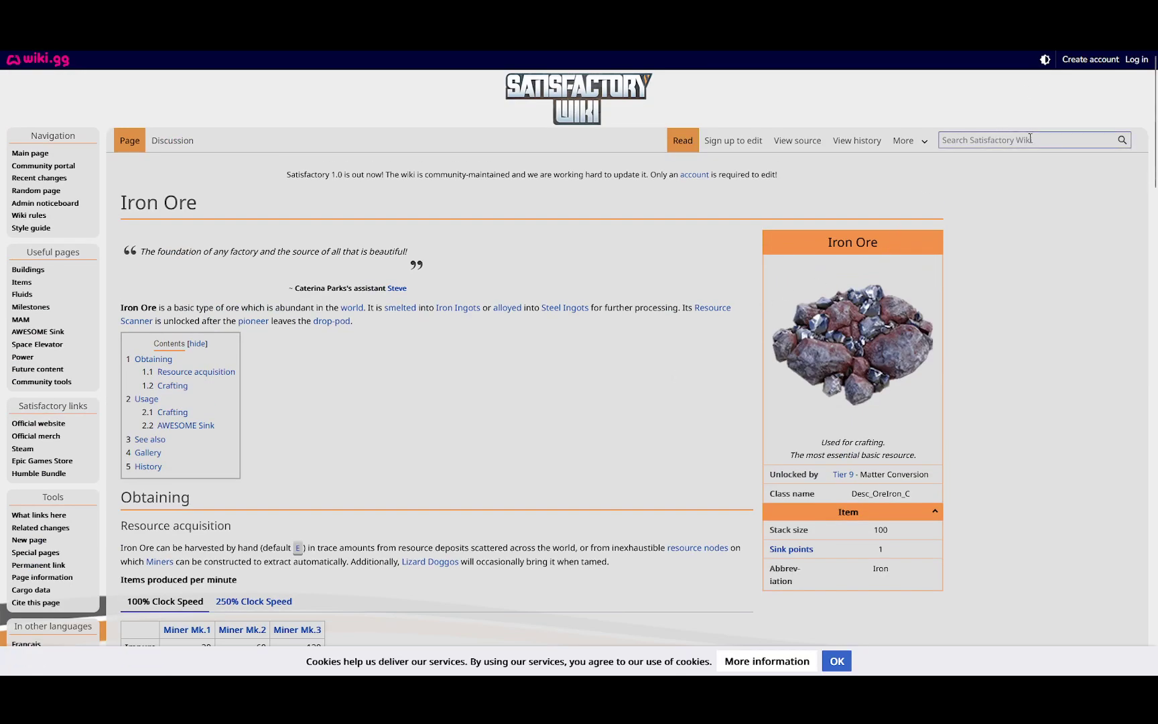
type("coal")
key("Return")
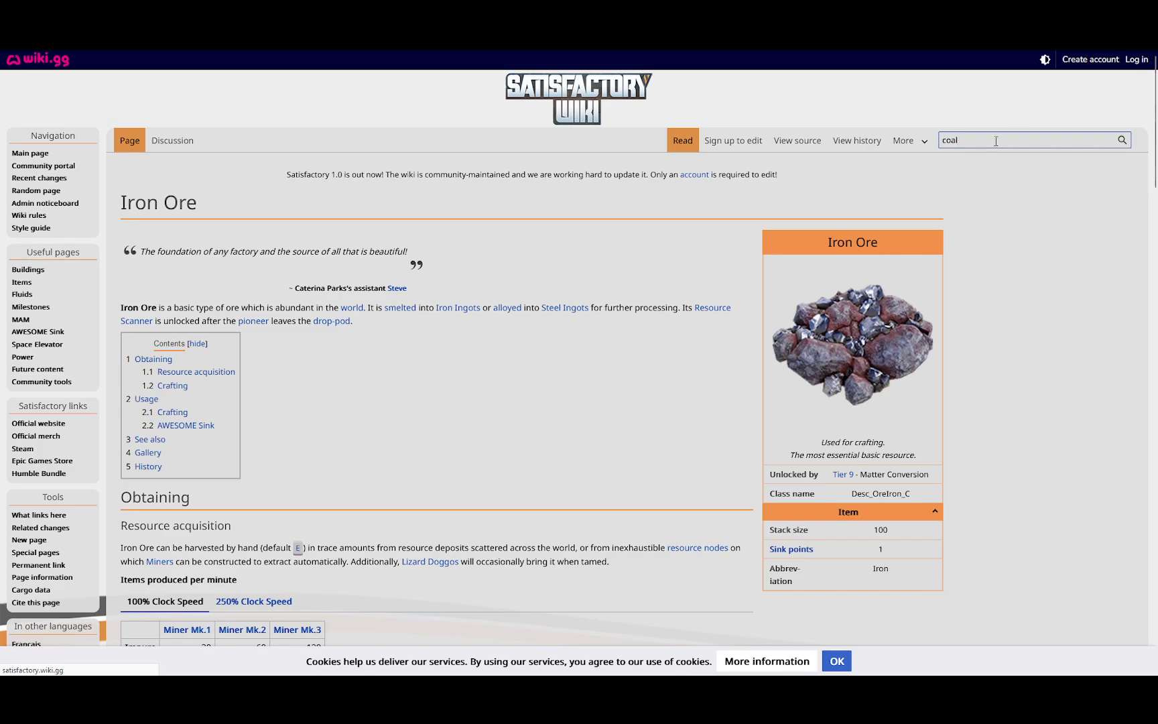
scroll(407, 474, "down", 3)
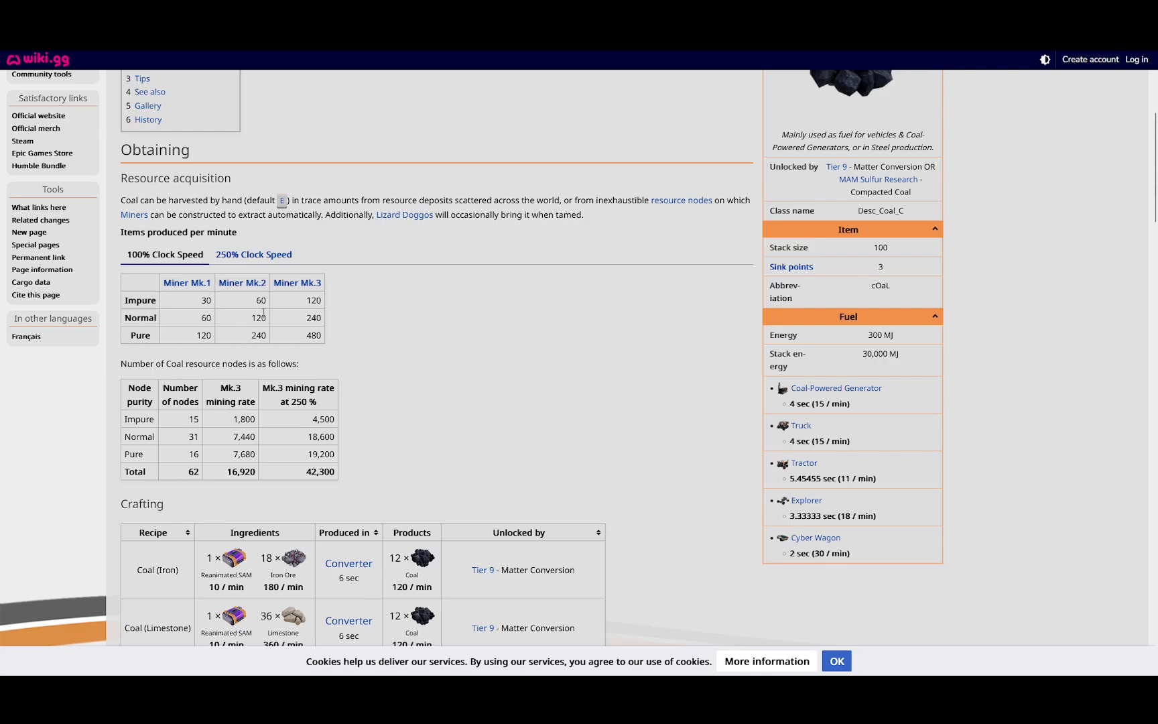
double_click(307, 319)
key("ctrl+Tab")
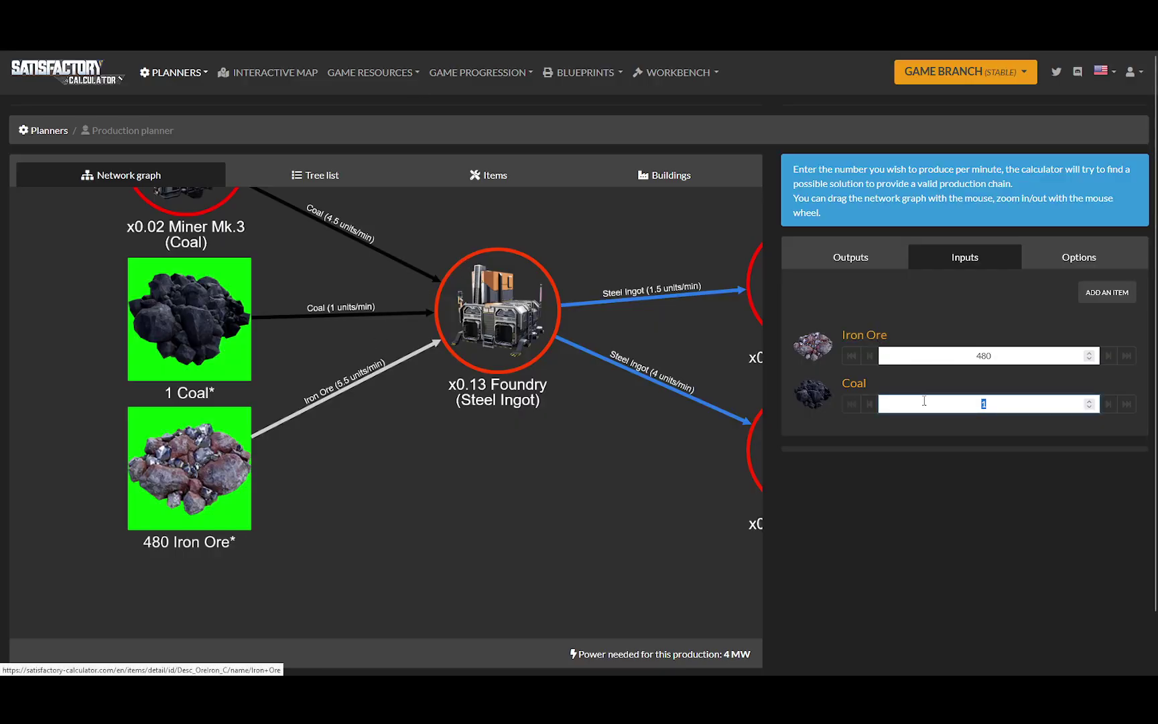
type("240")
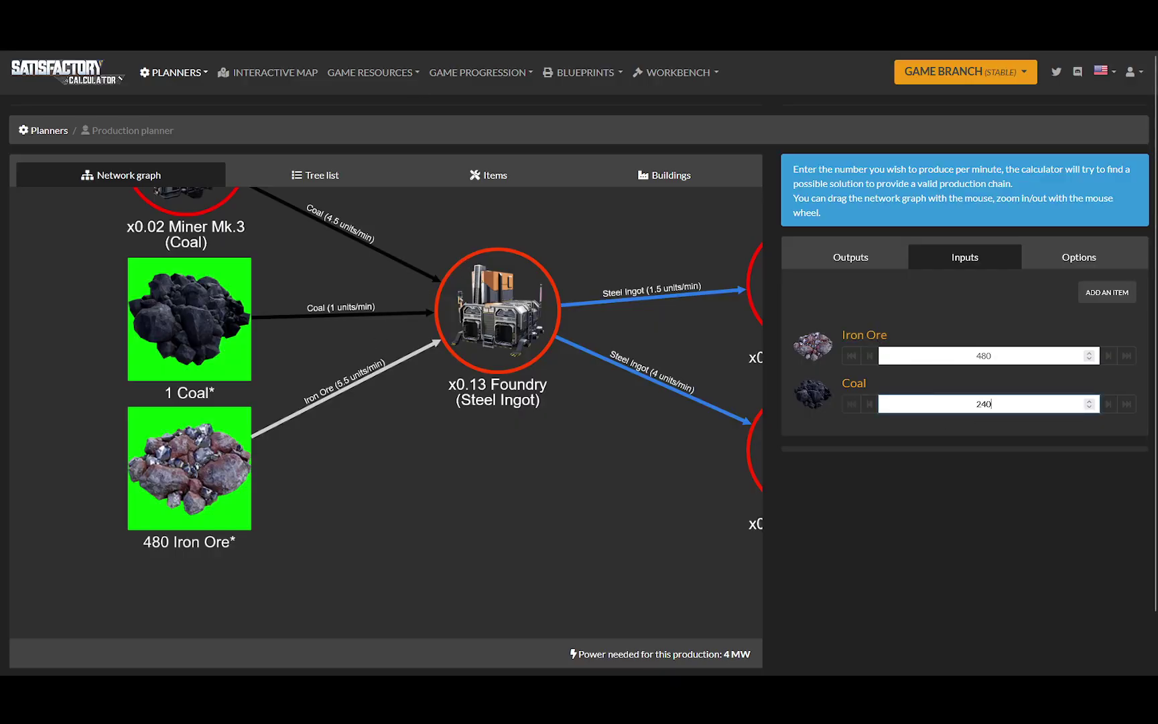
scroll(215, 459, "up", 5)
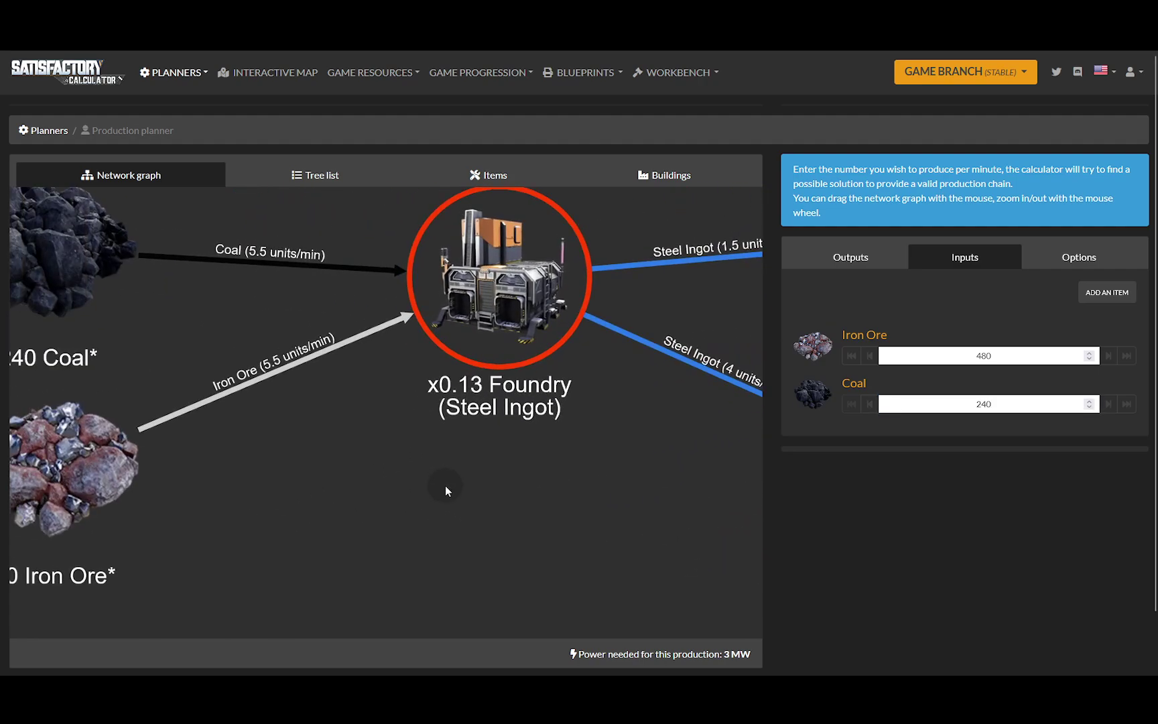
Pan across the graph and place the 240 Coal node above the 480 Iron Ore node feeding the Foundry
left_click_drag(247, 468, 573, 543)
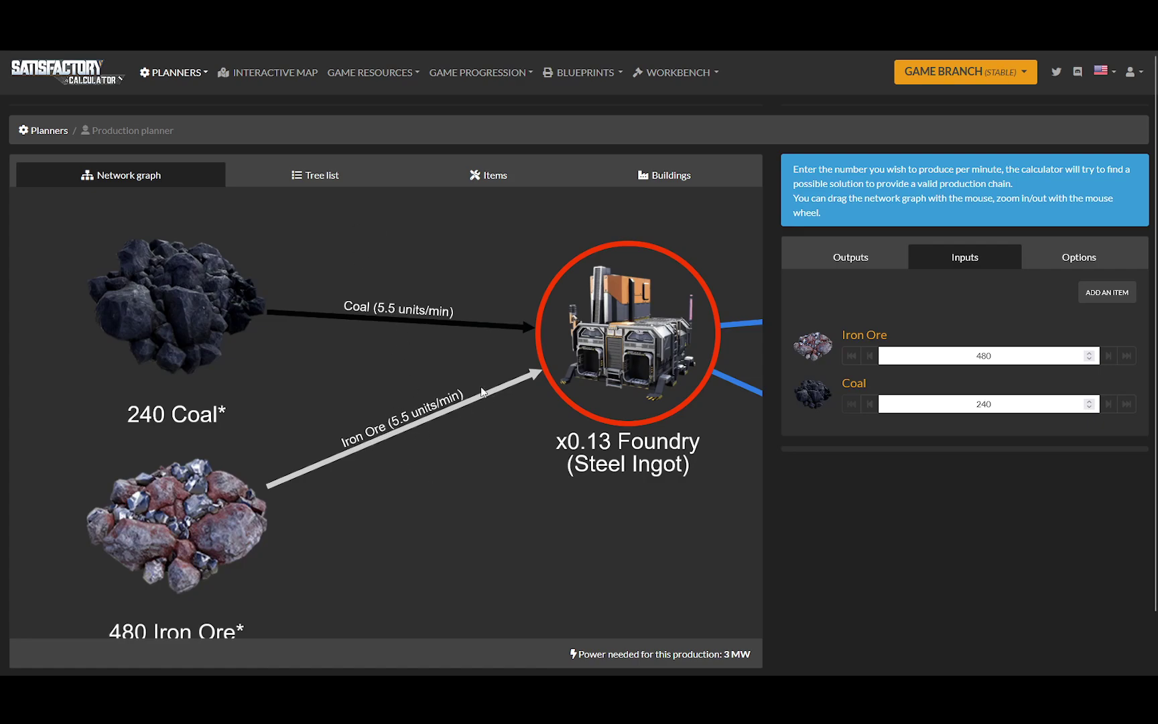
left_click_drag(557, 417, 244, 396)
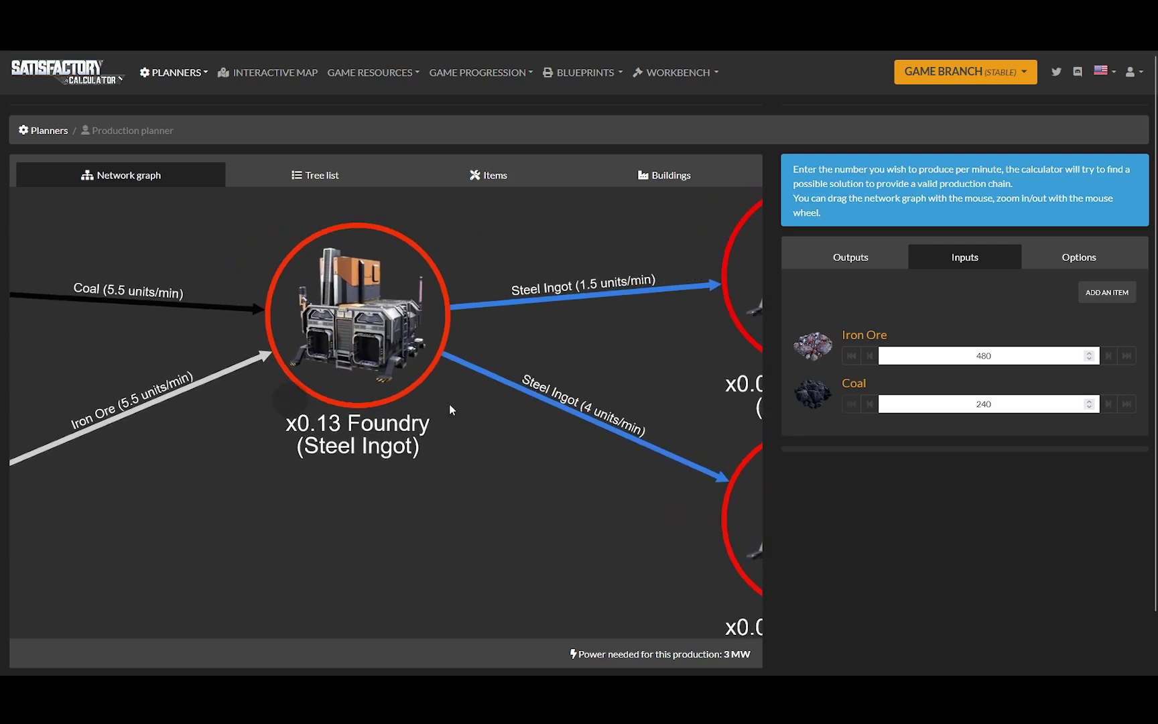
left_click_drag(453, 406, 439, 416)
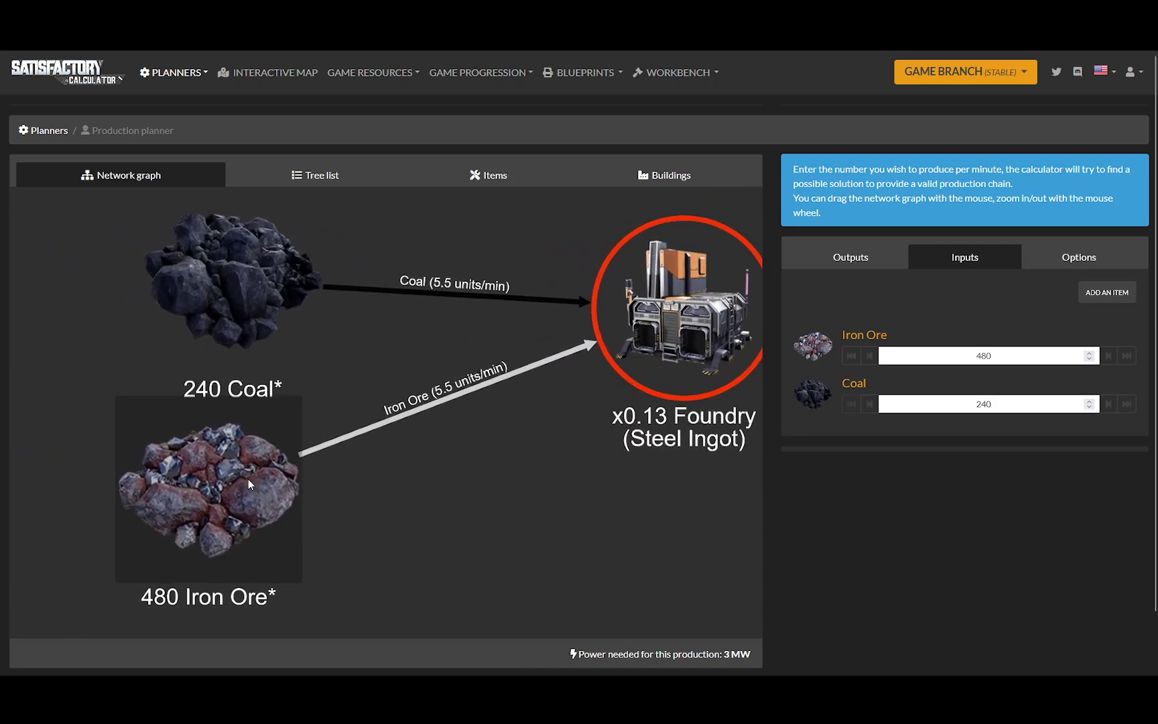
scroll(433, 509, "down", 2)
scroll(432, 514, "down", 2)
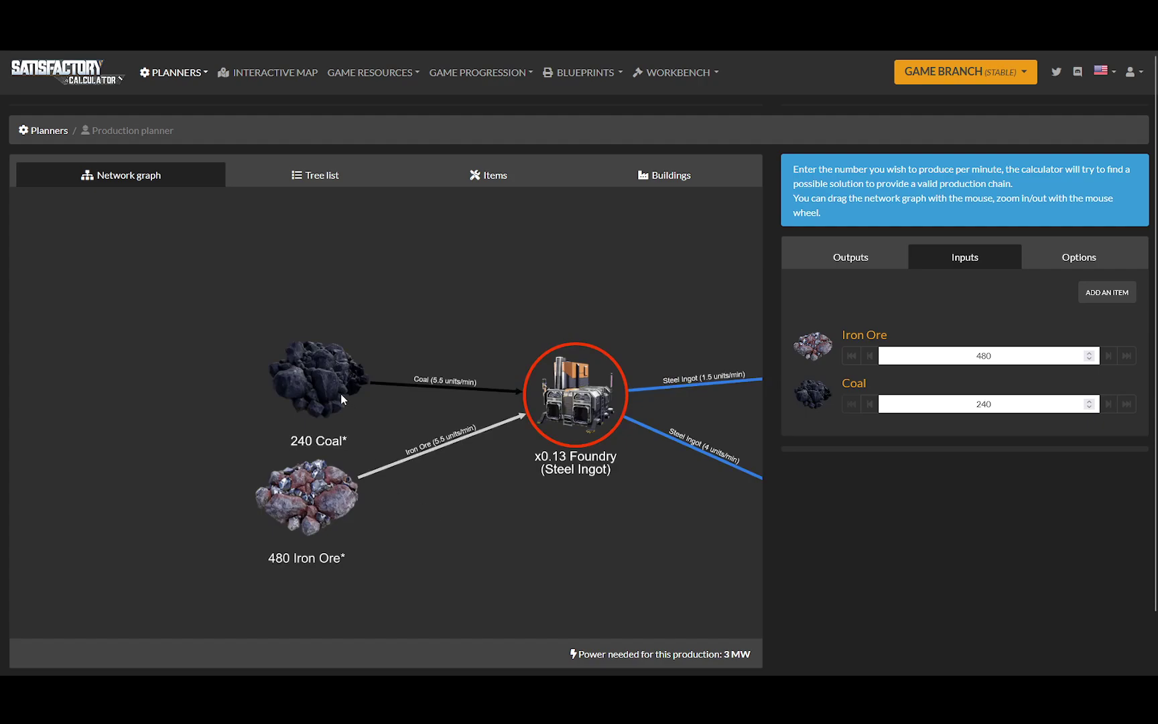
left_click_drag(331, 382, 280, 362)
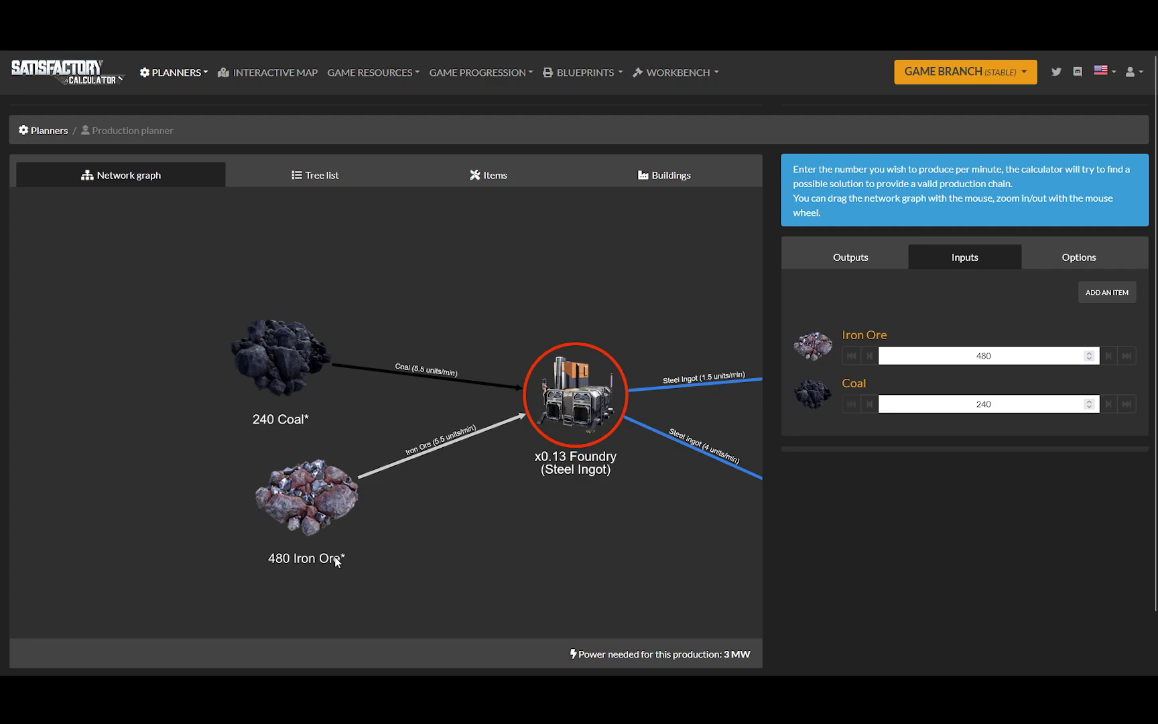
left_click(306, 507)
Pan the graph over the constructors and outputs, then show the production outputs list
left_click_drag(445, 504, 417, 500)
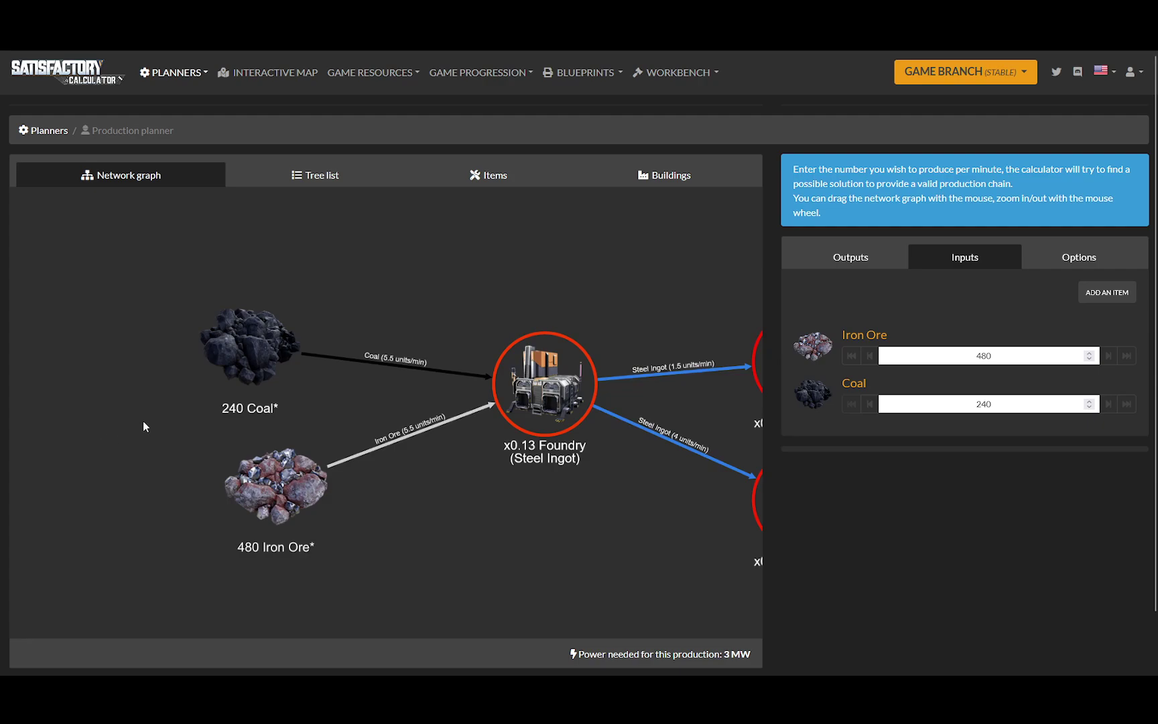
left_click_drag(547, 493, 443, 485)
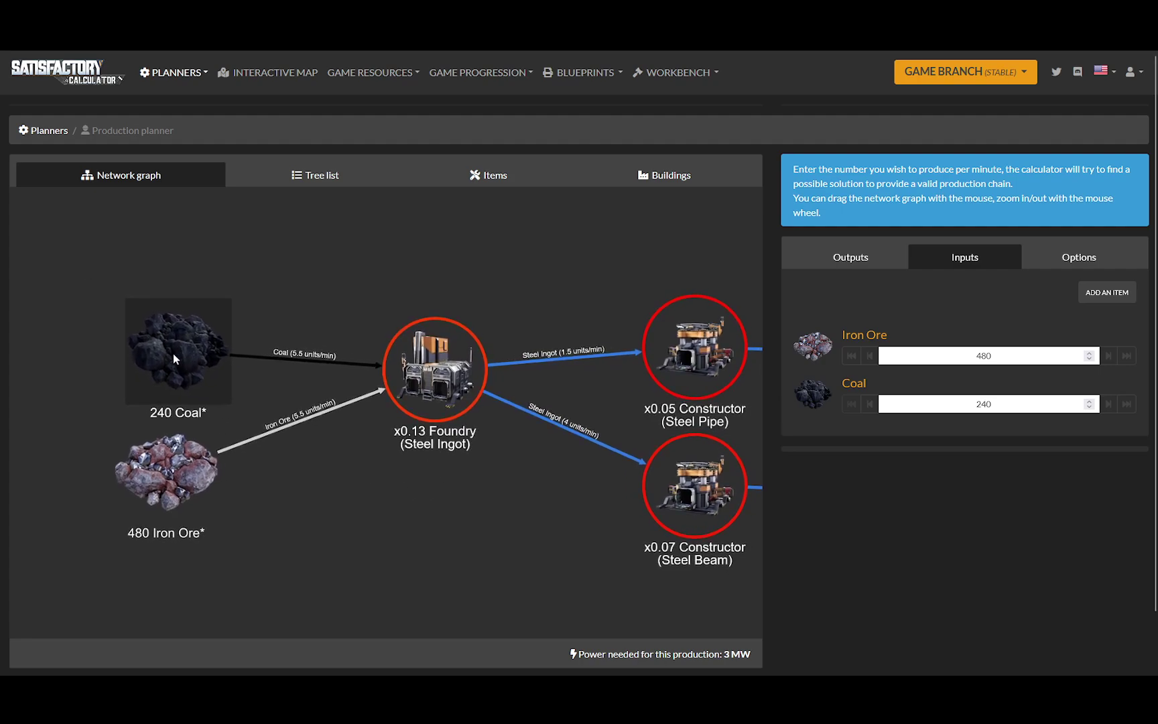
left_click_drag(140, 333, 169, 355)
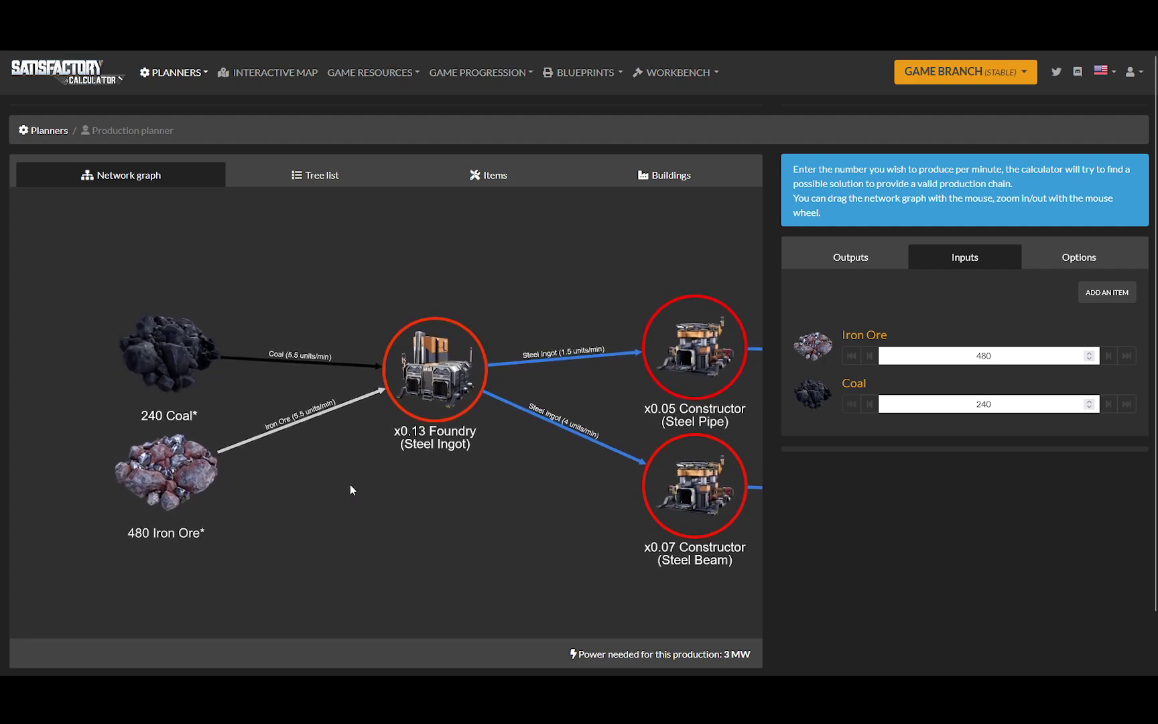
left_click_drag(407, 485, 206, 474)
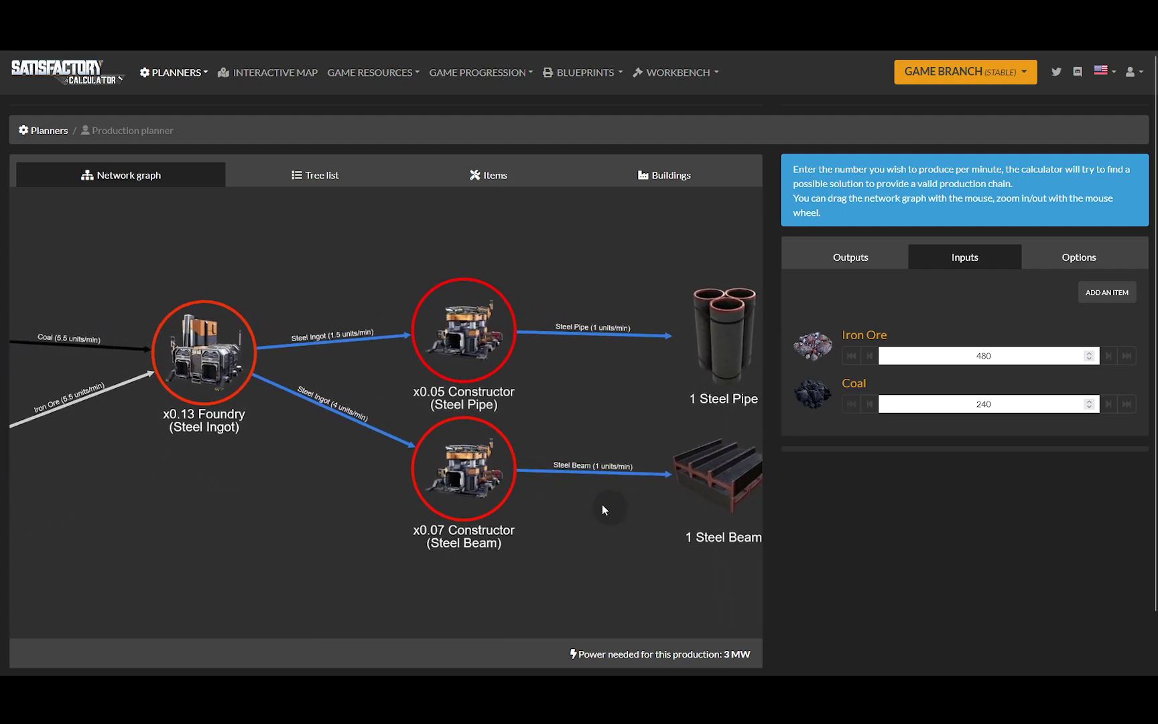
mouse_move(626, 489)
left_mouse_down()
mouse_move(753, 489)
mouse_move(832, 509)
left_mouse_up()
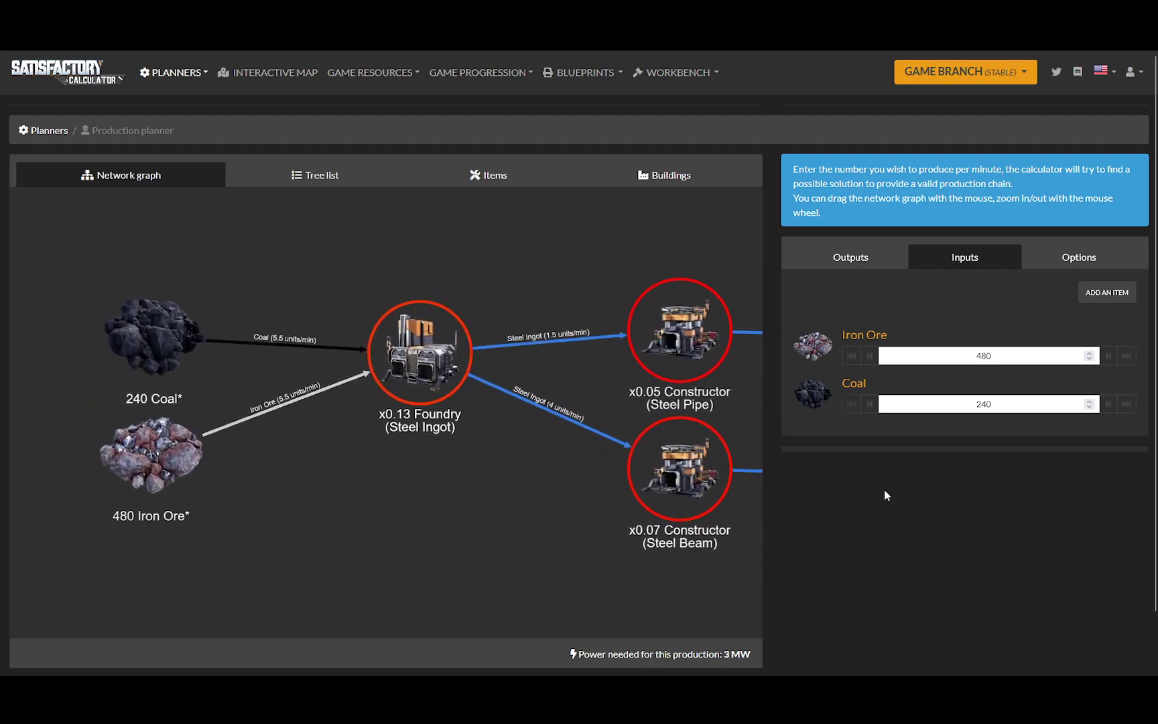
left_click(857, 260)
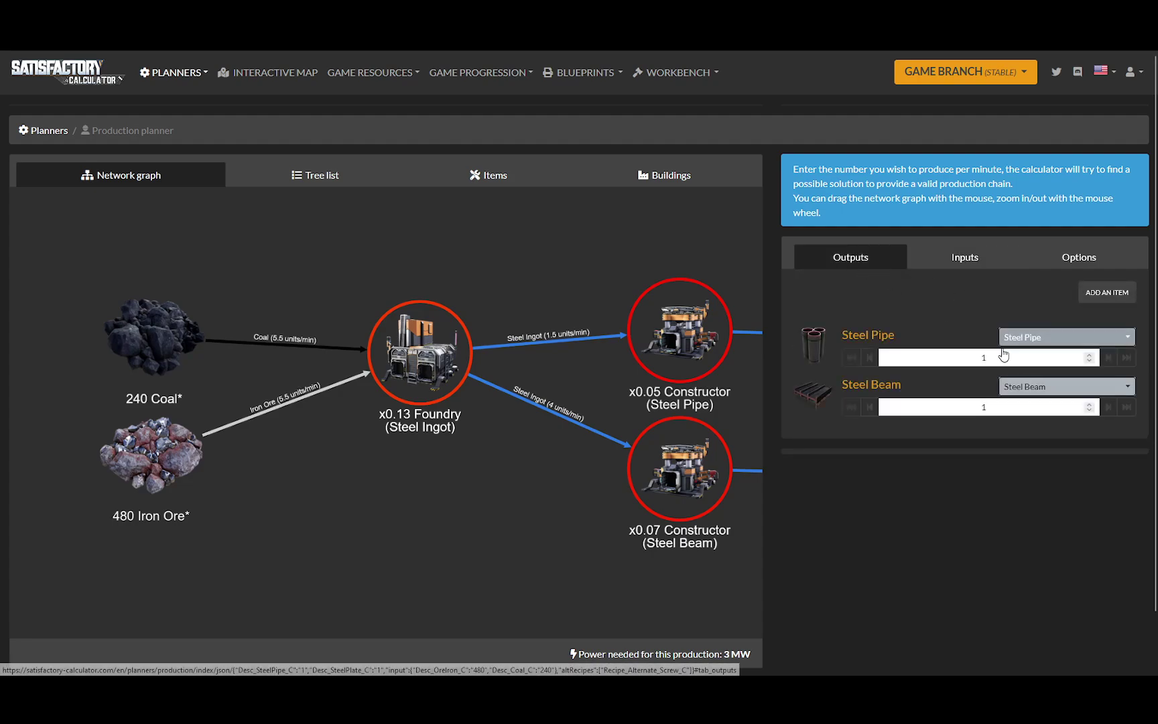
Try Steel Pipe and Steel Beam output amounts of 75 and then 40 per minute each
double_click(930, 362)
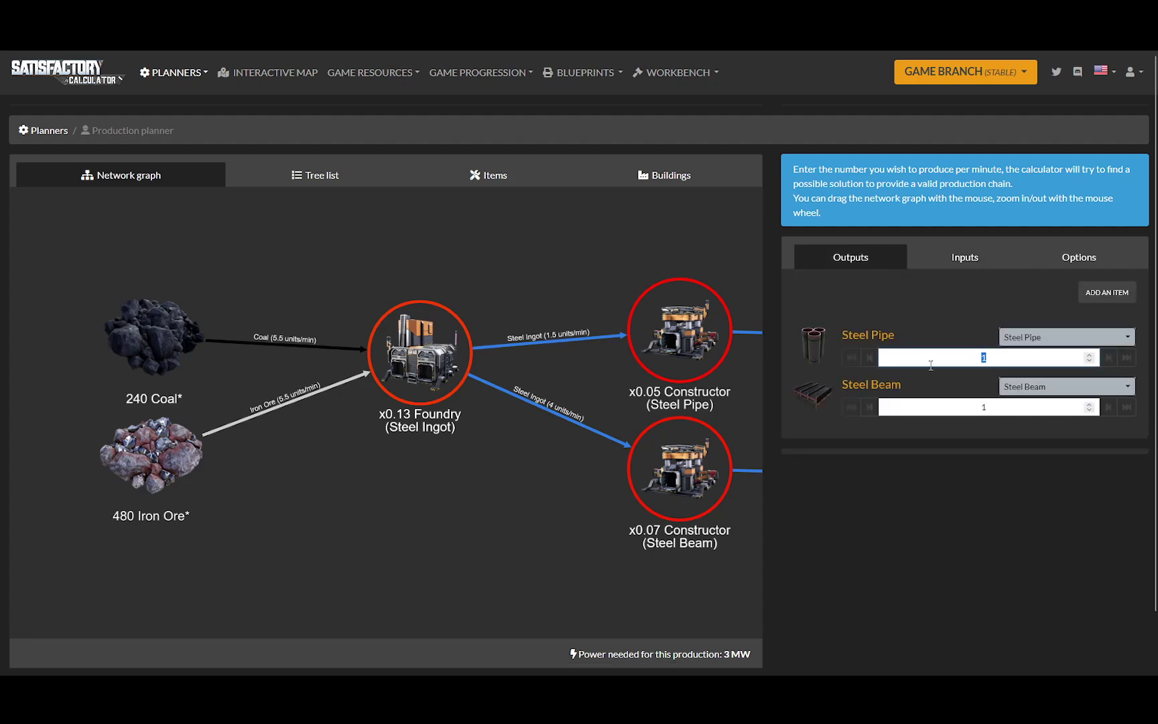
type("75")
double_click(938, 407)
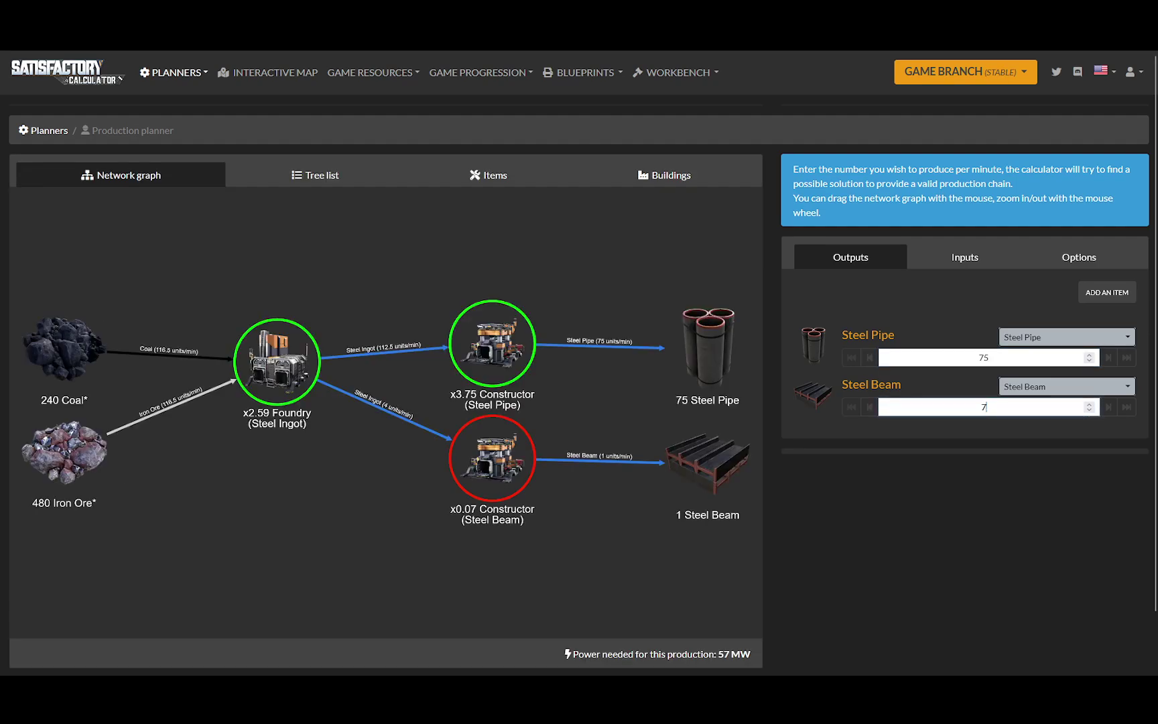
type("75")
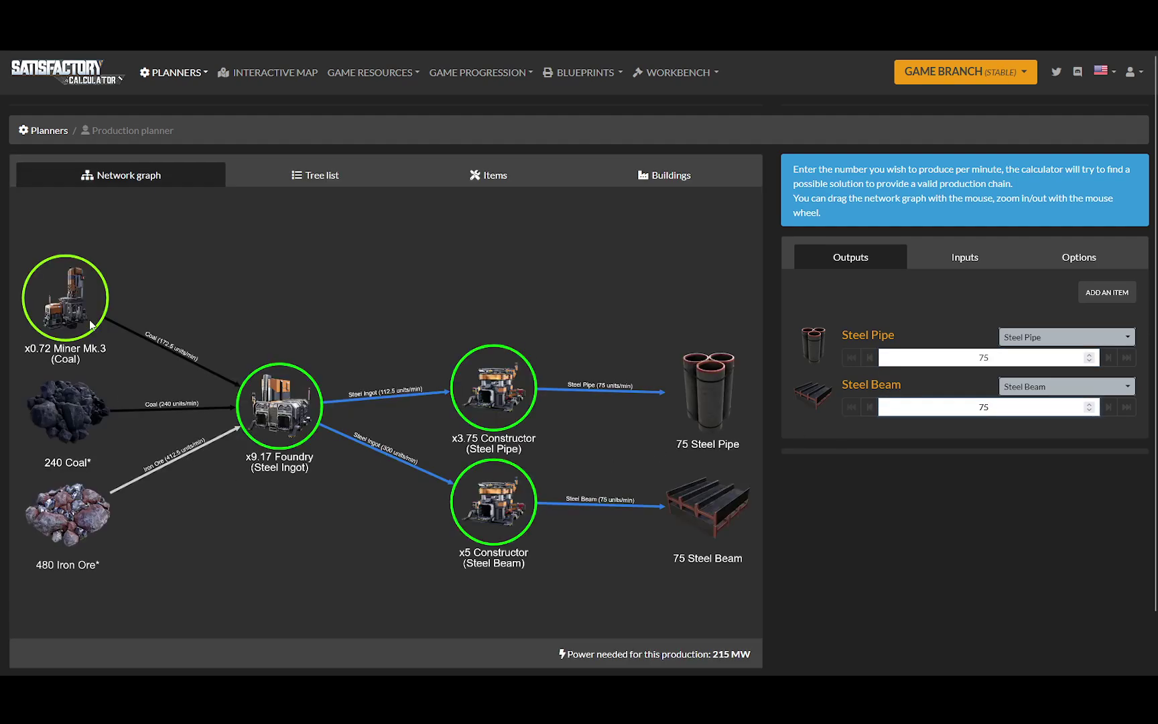
scroll(90, 311, "up", 1)
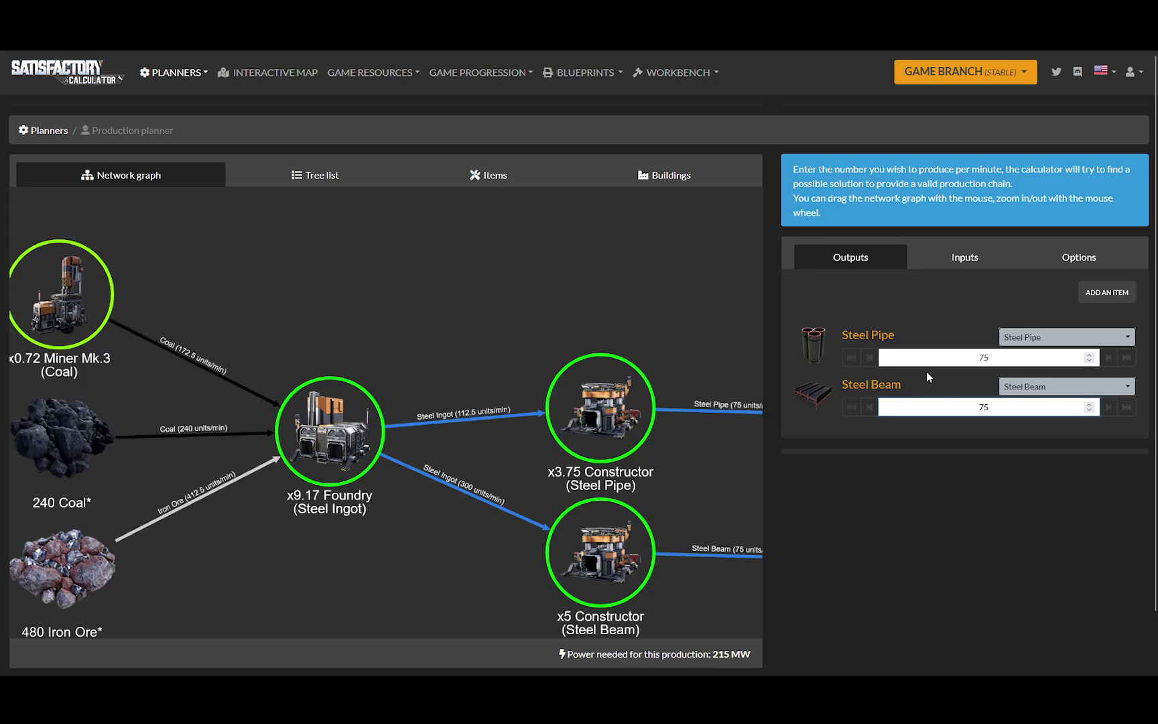
double_click(953, 356)
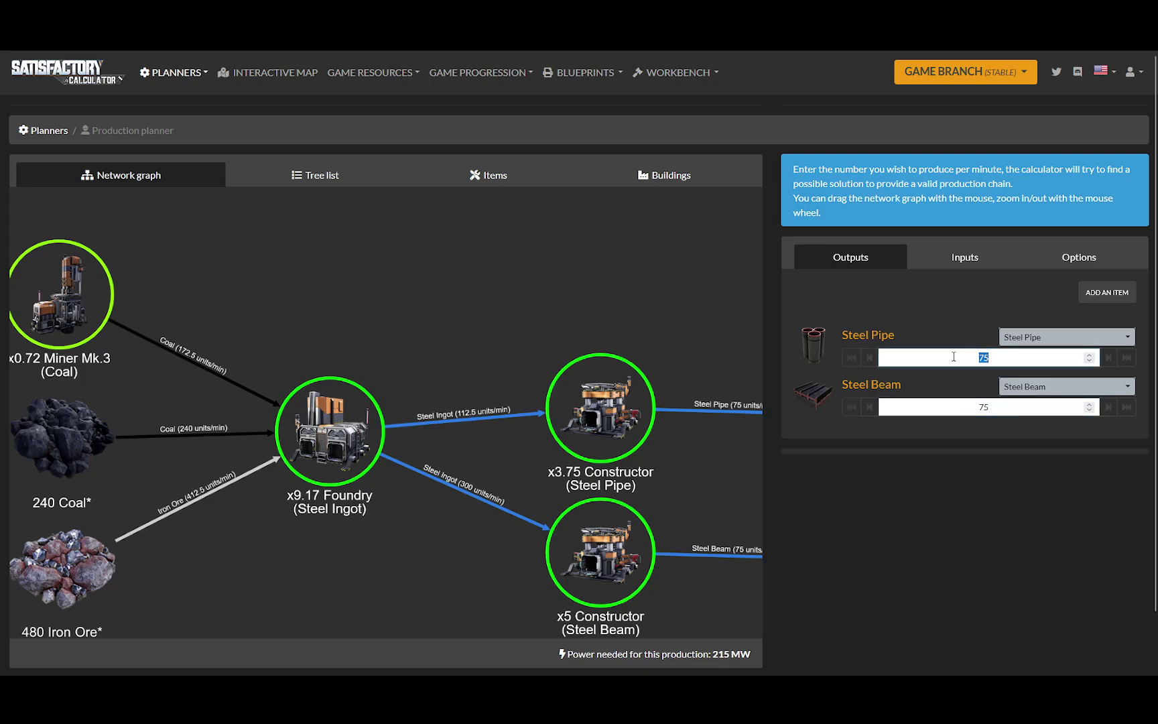
type("40")
double_click(983, 407)
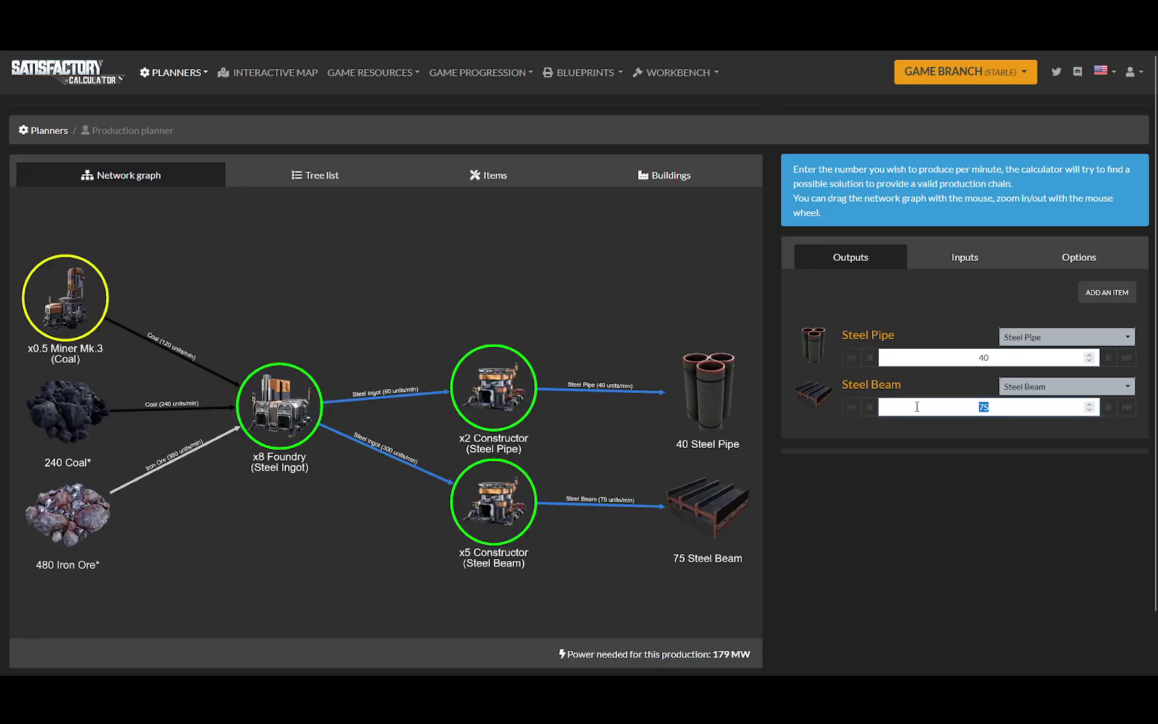
type("40")
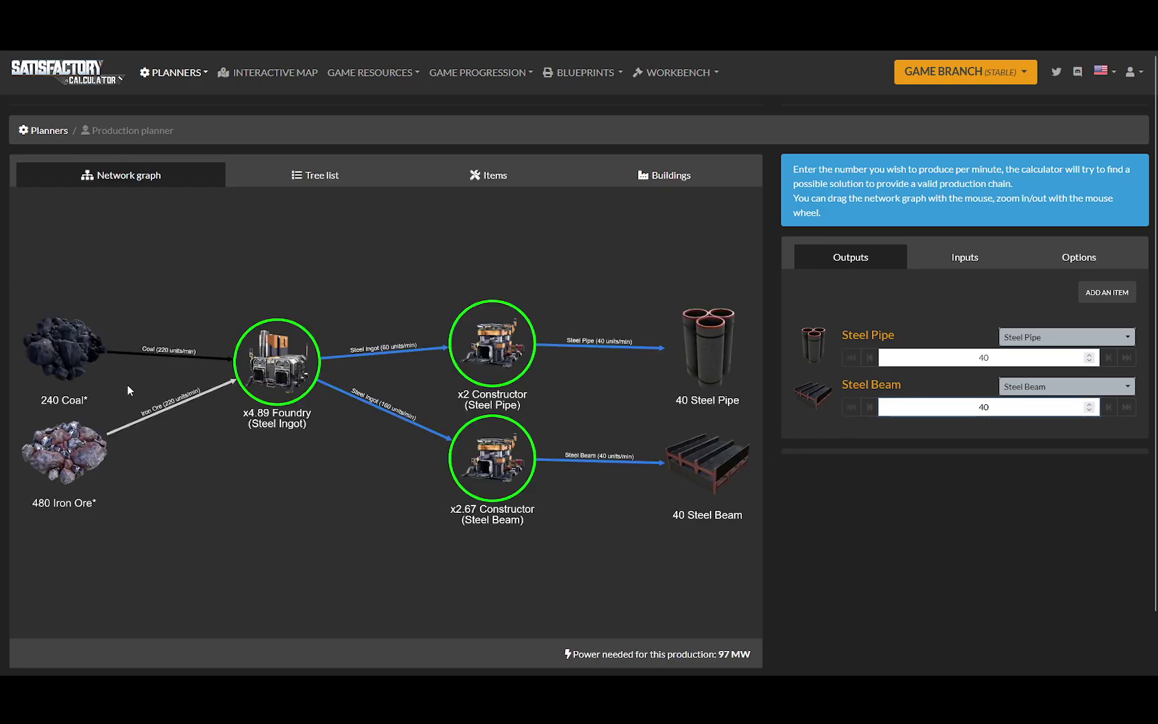
scroll(127, 383, "up", 2)
scroll(127, 381, "up", 1)
scroll(166, 375, "up", 1)
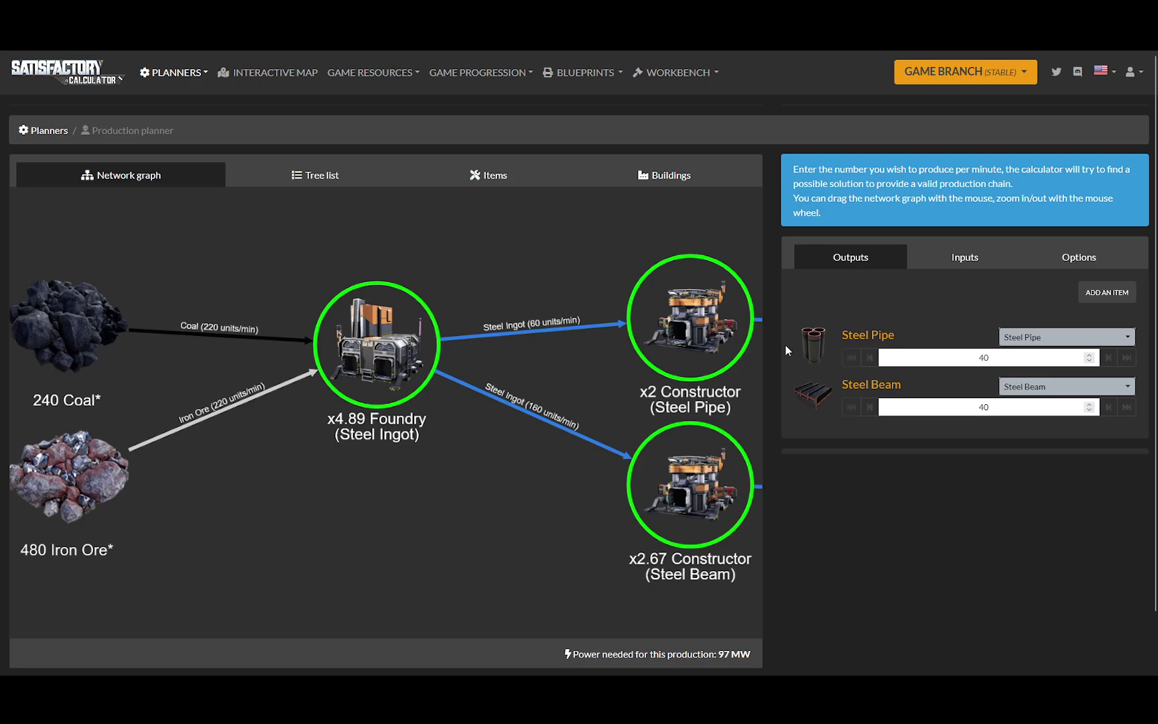
Refine Steel Pipe and Steel Beam through 42 to 43 per minute each, Foundry at x5.26 using 105 MW
left_click(1002, 353)
key("BackSpace")
type("2")
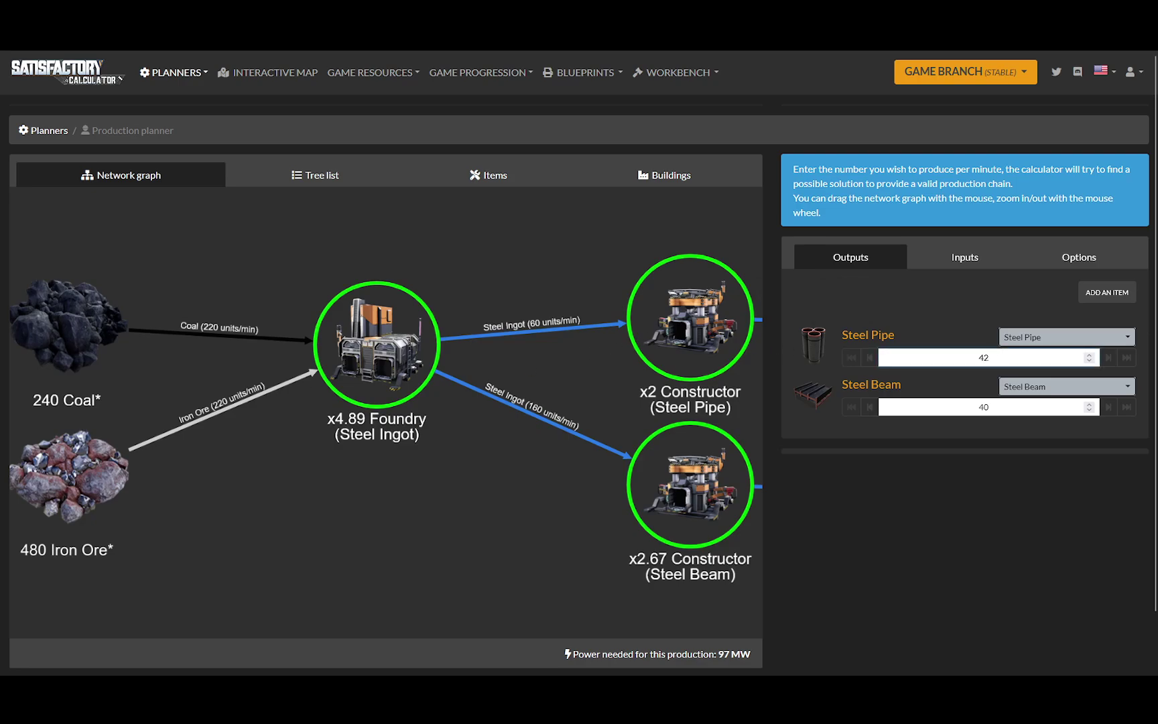
left_click(1005, 406)
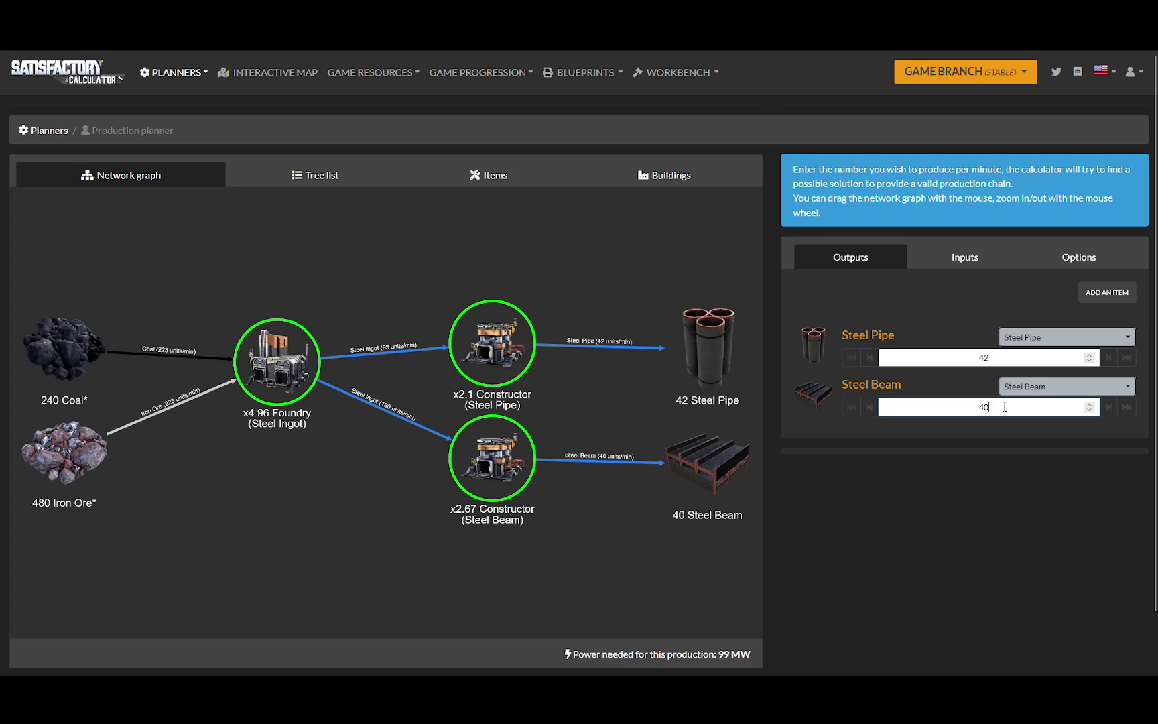
key("BackSpace")
type("2")
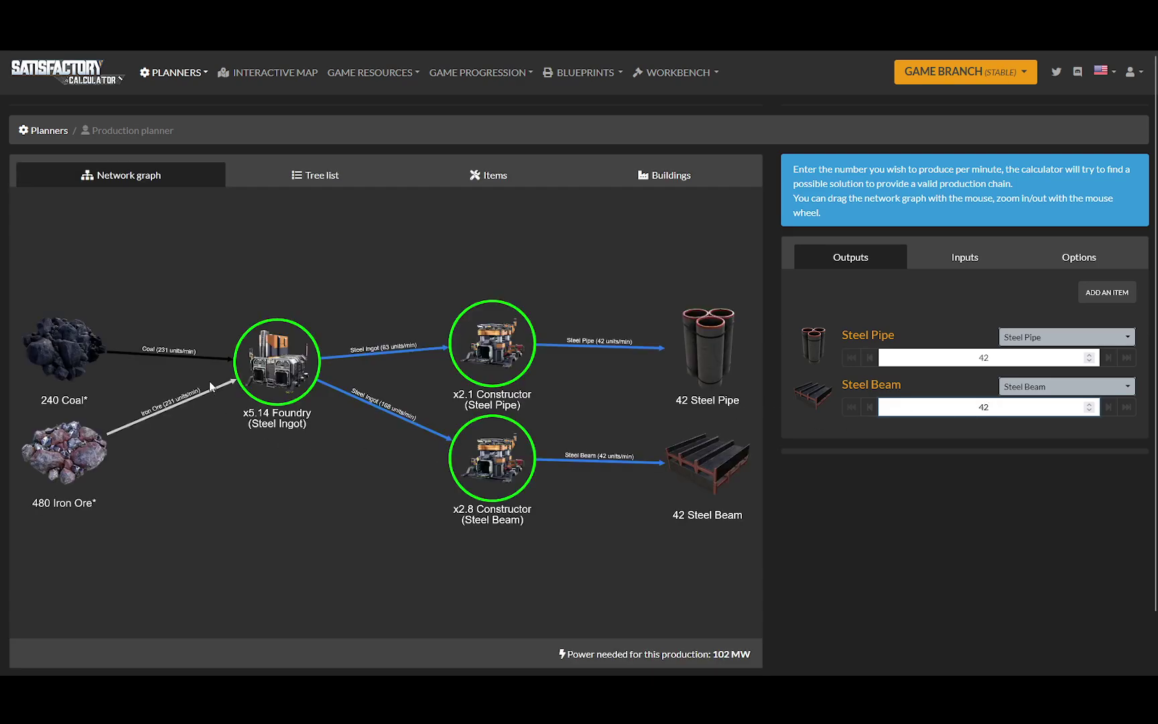
left_click(1001, 359)
key("BackSpace")
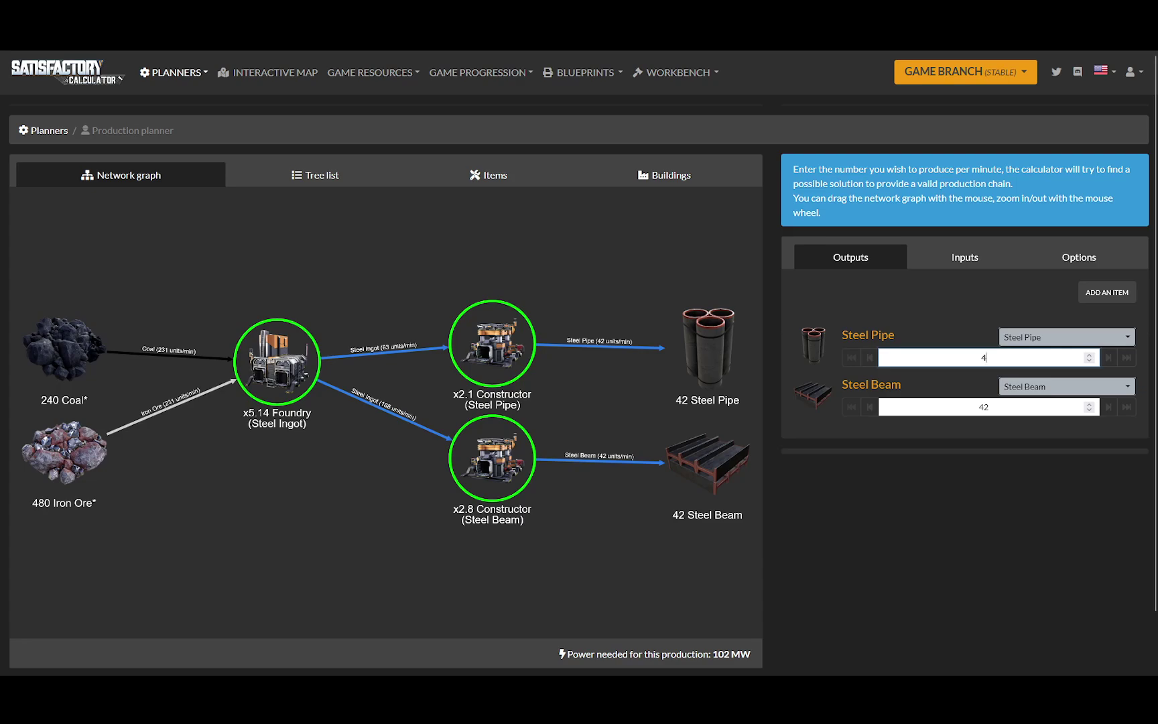
type("3")
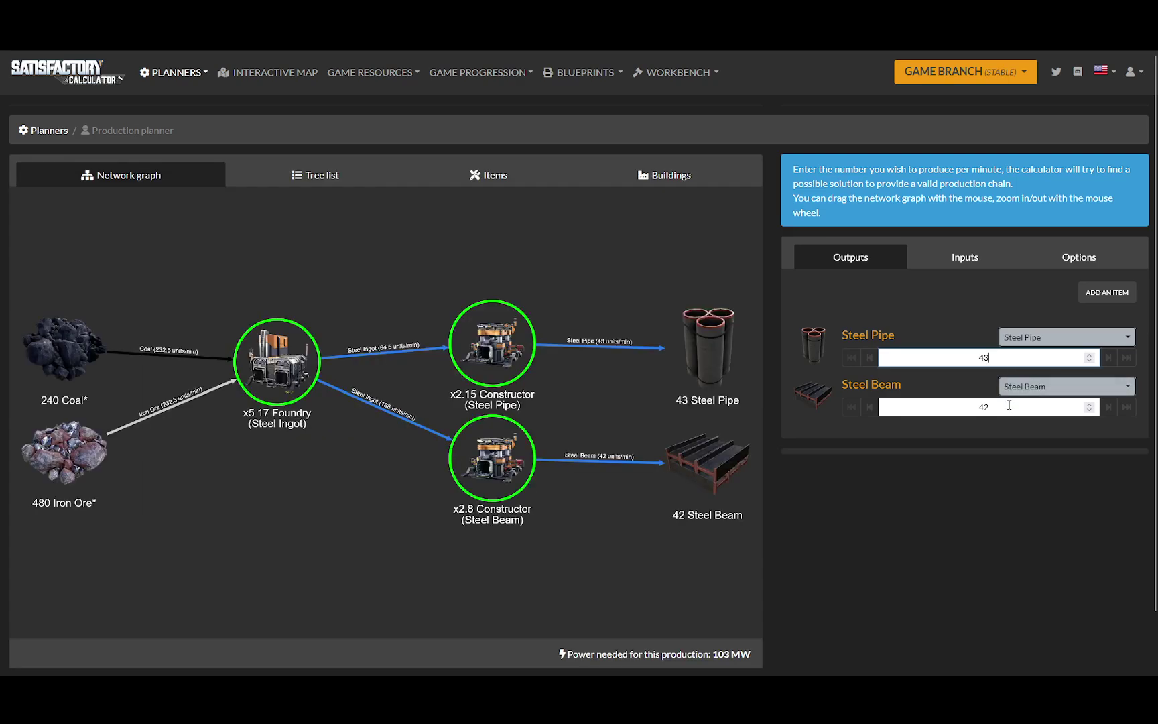
left_click(1008, 406)
type("43")
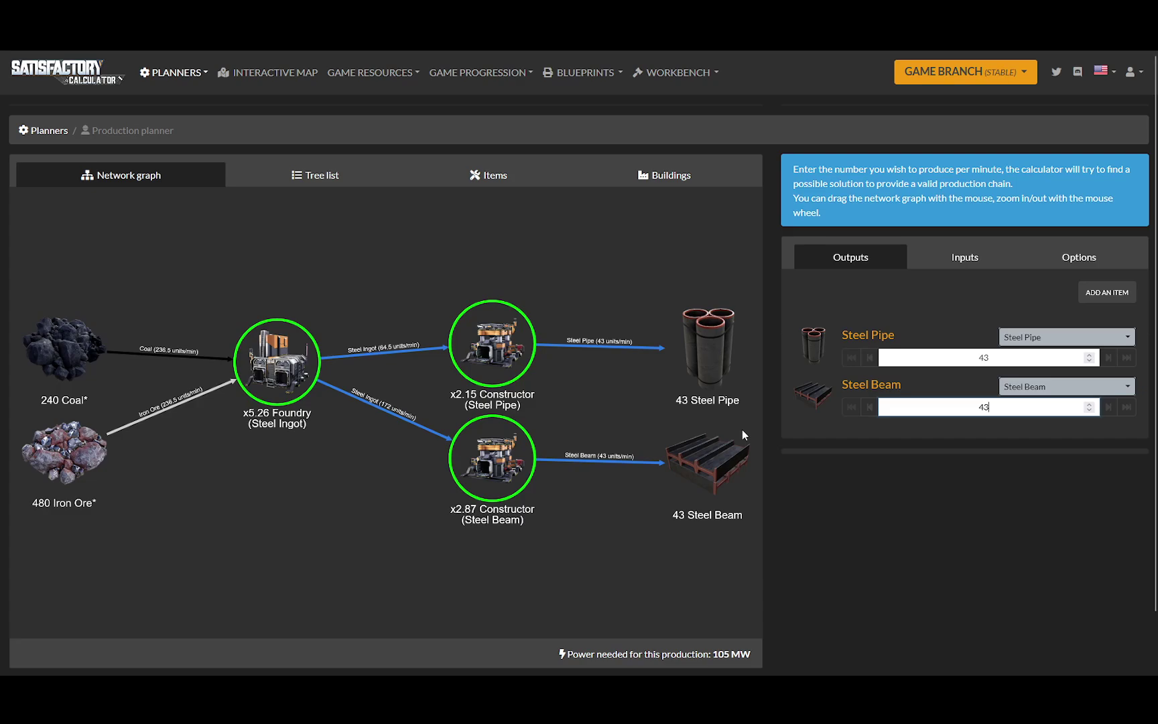
scroll(193, 425, "up", 2)
scroll(193, 425, "down", 2)
scroll(193, 425, "down", 2)
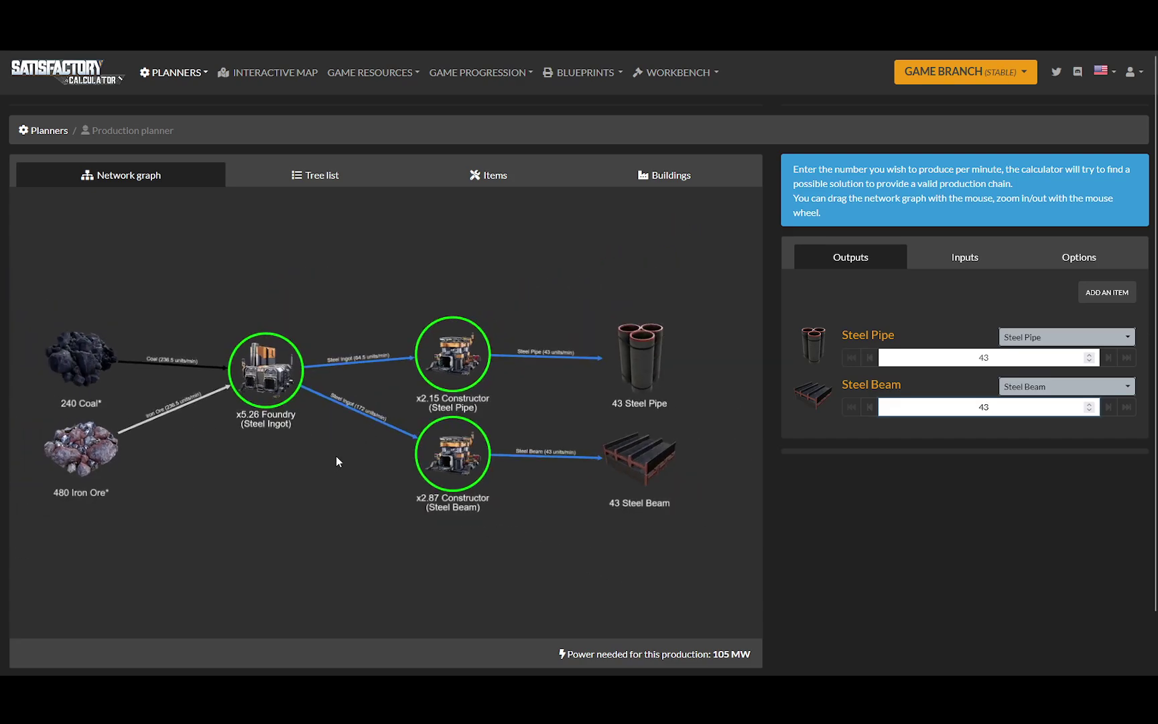
Nudge the Coal node up and raise Steel Pipe output from 43 through 44 to 45 per minute
left_click_drag(337, 460, 346, 445)
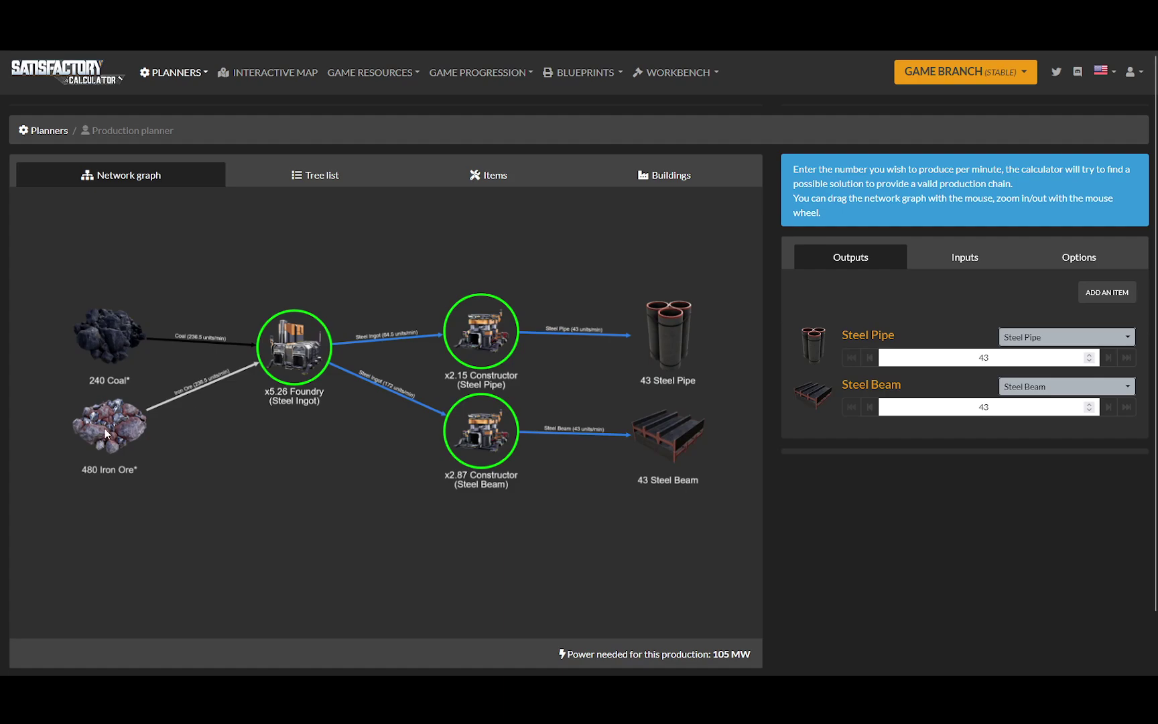
left_click_drag(121, 327, 136, 284)
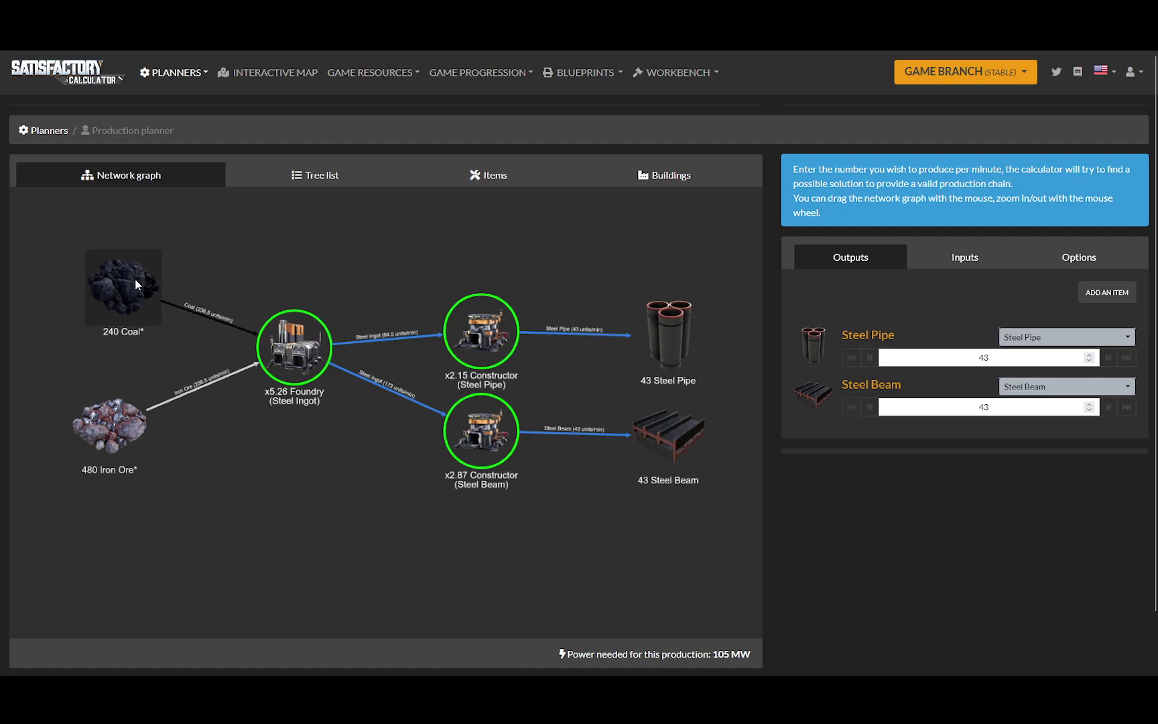
scroll(139, 302, "up", 4)
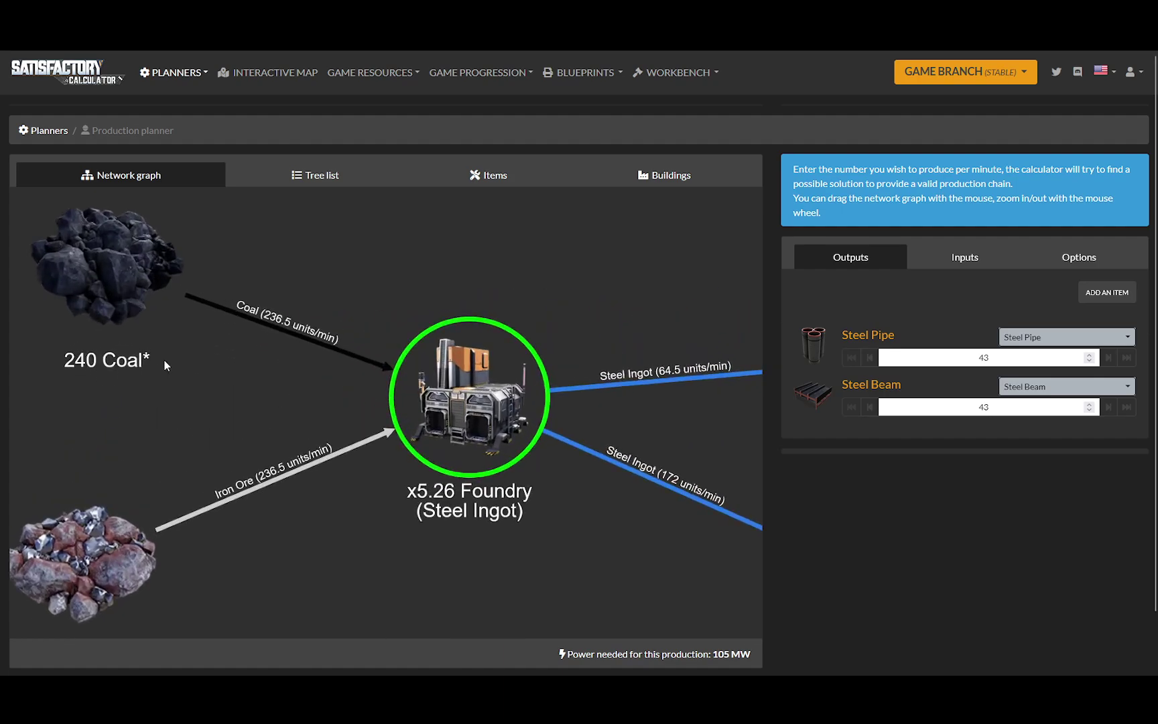
left_click(1030, 359)
key("BackSpace")
type("4")
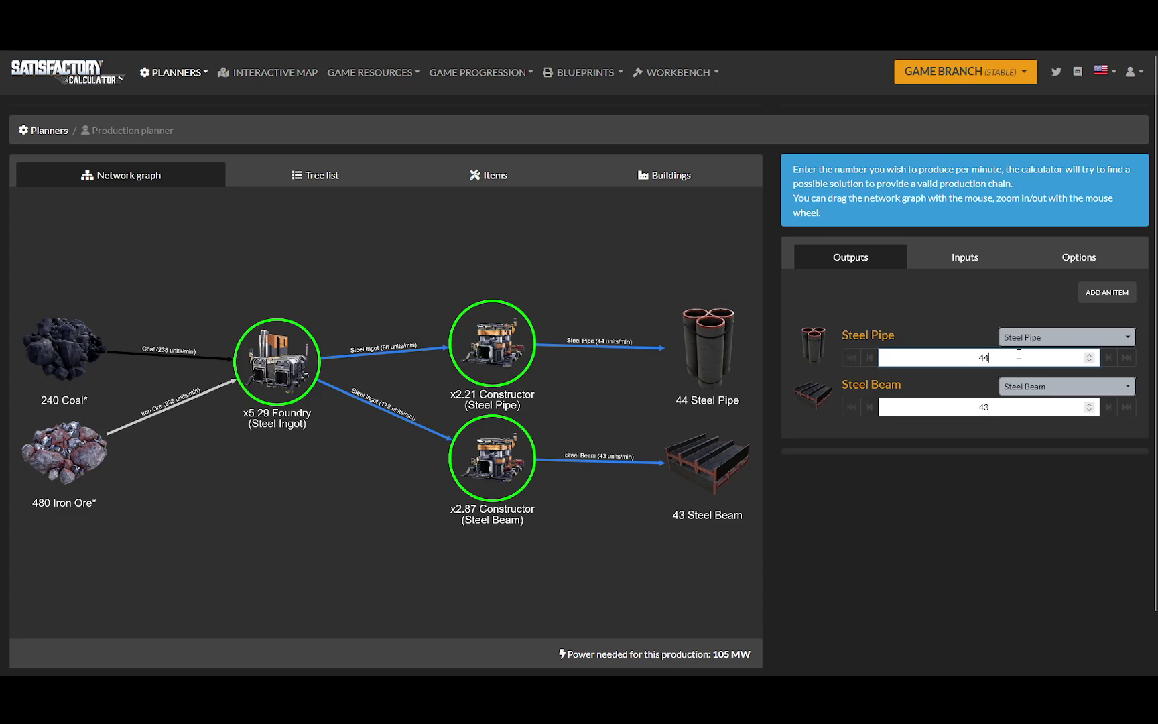
key("BackSpace")
type("5")
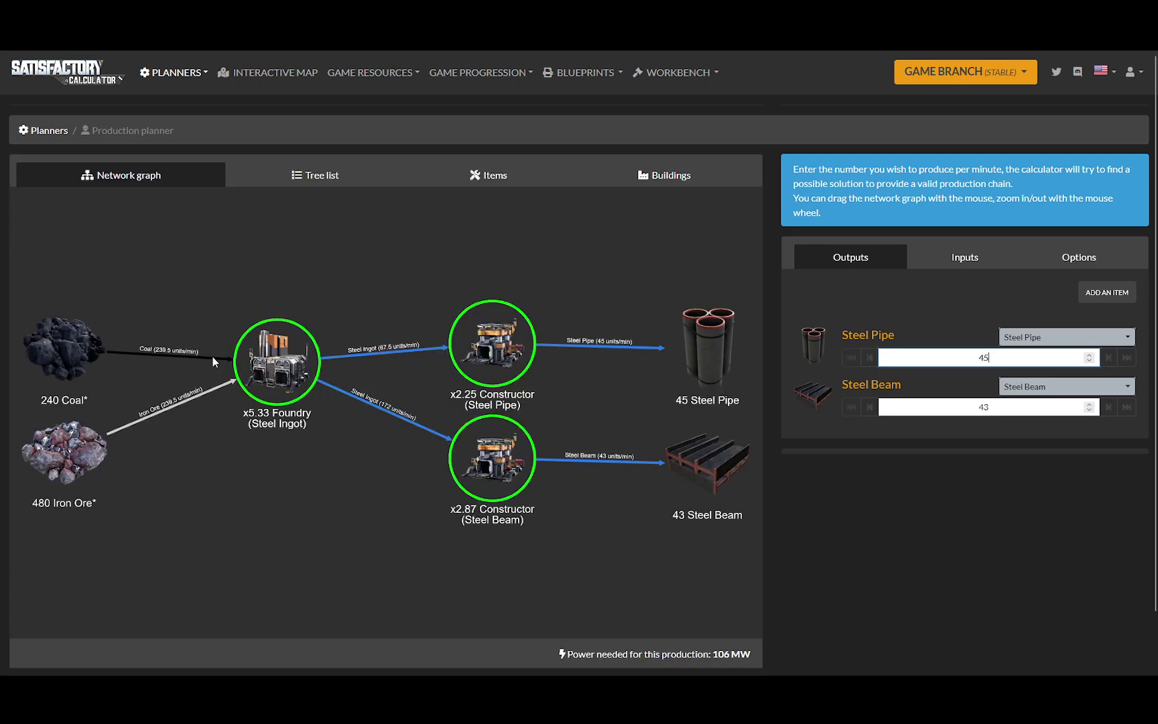
scroll(213, 359, "up", 3)
scroll(474, 368, "up", 2)
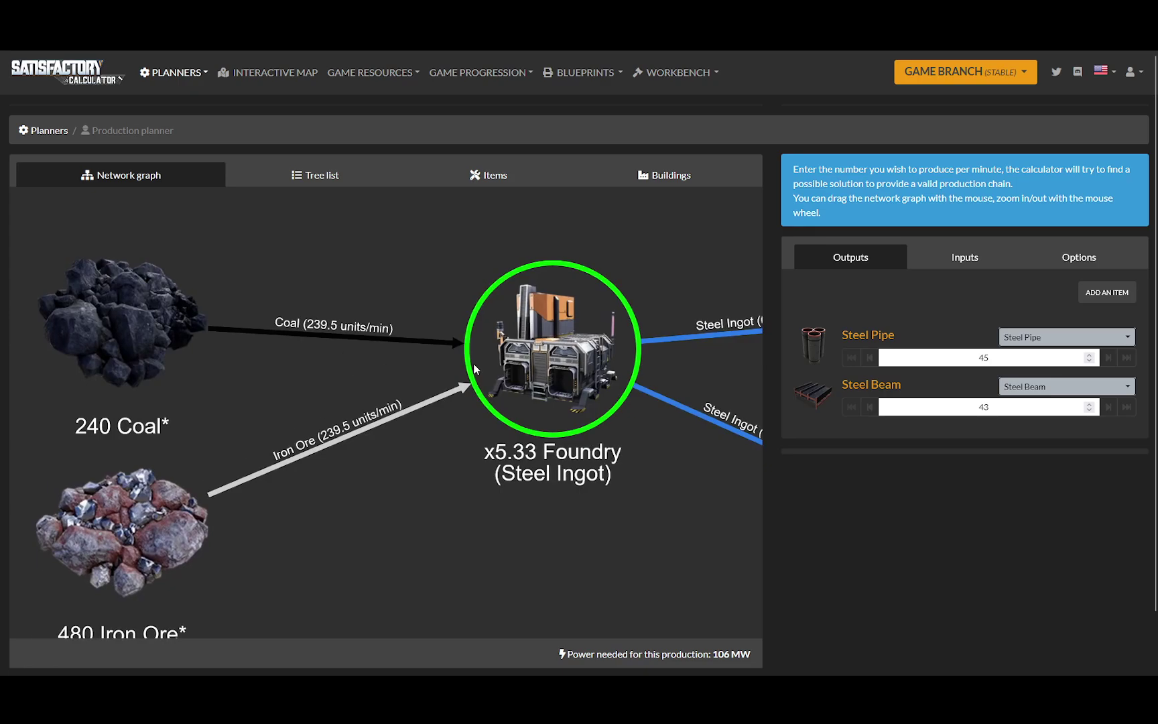
Try 46 Steel Pipe per minute, then settle back on 45, Foundry at x5.33 drawing 106 MW
left_click(1006, 356)
key("BackSpace")
type("6")
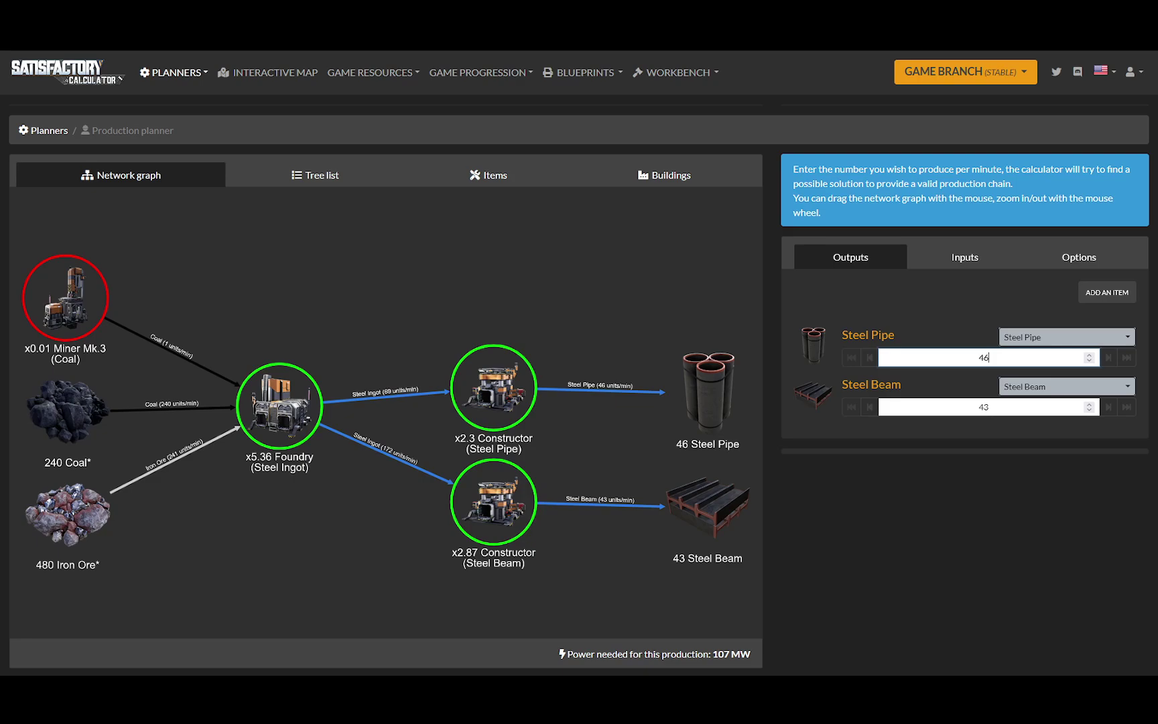
key("BackSpace")
type("5")
left_click(1008, 408)
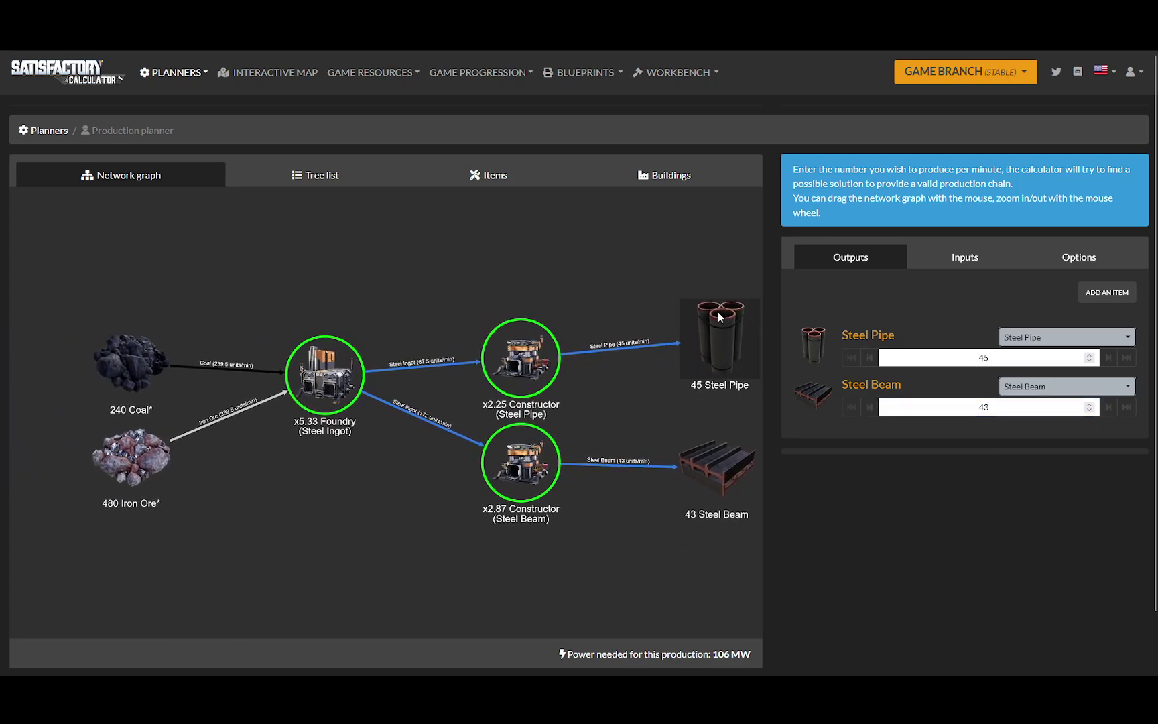
Rearrange the Foundry, both constructors and the Steel Pipe and Steel Beam output nodes into a compact layout
left_click_drag(713, 375, 682, 290)
left_click_drag(722, 474, 689, 520)
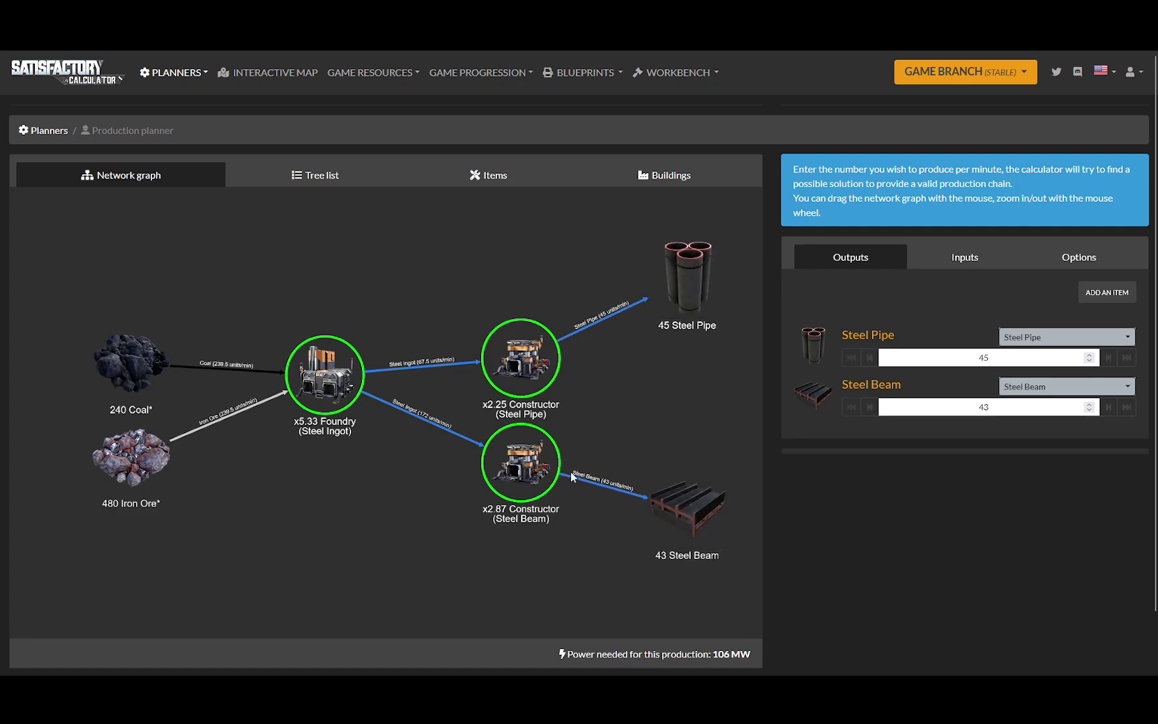
mouse_move(336, 375)
left_mouse_down()
mouse_move(285, 380)
mouse_move(298, 390)
left_mouse_up()
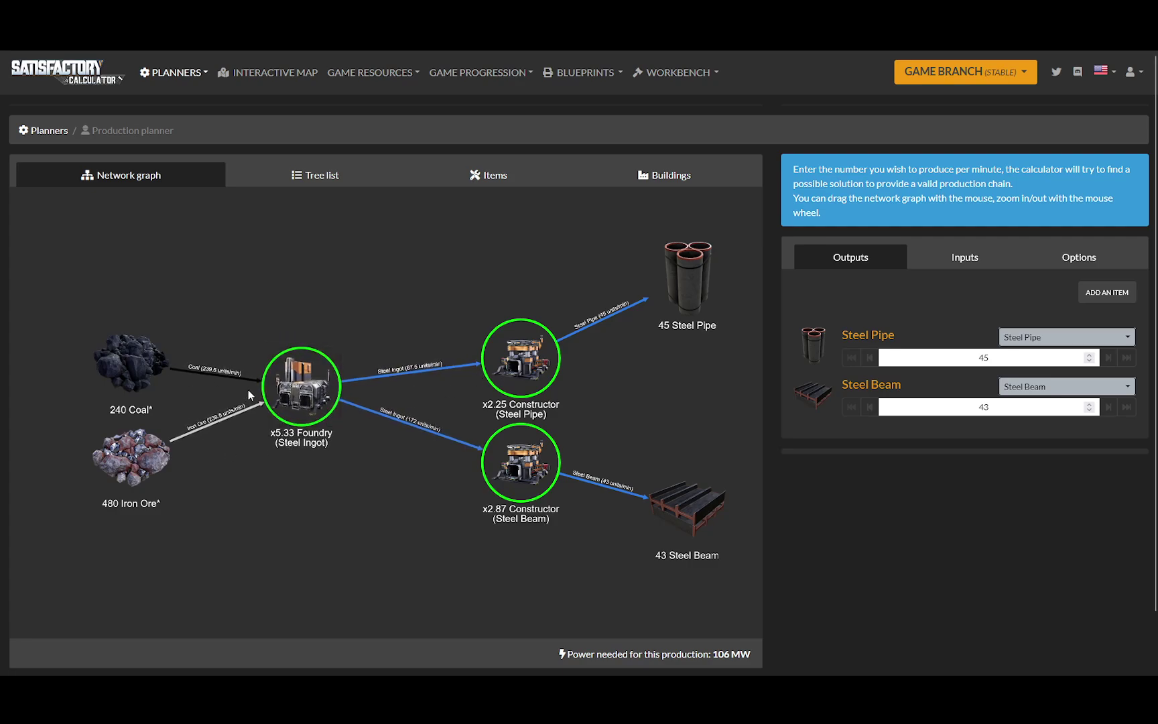
scroll(492, 367, "up", 5)
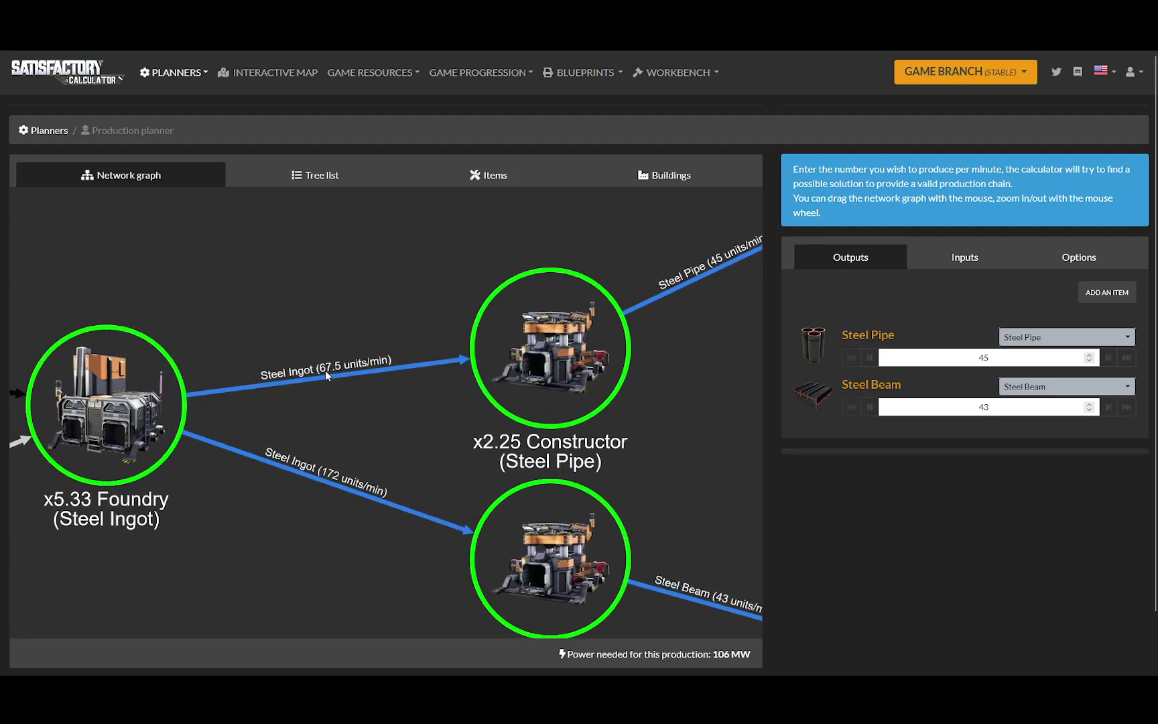
left_click_drag(504, 363, 477, 291)
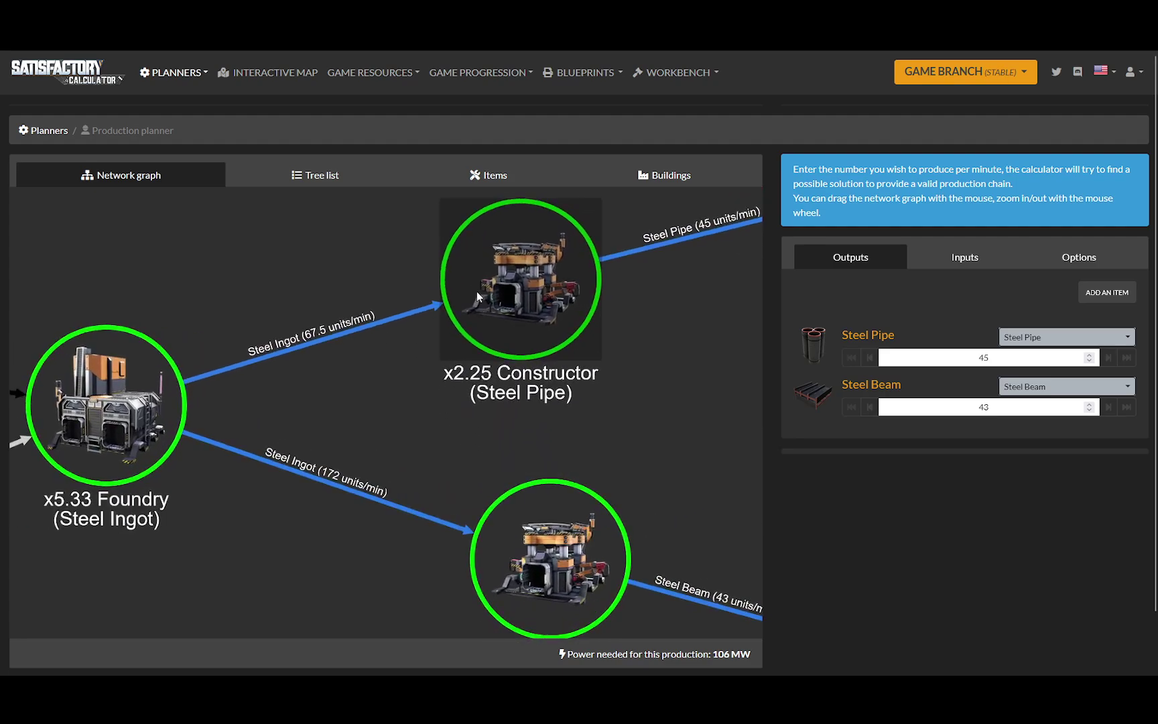
scroll(406, 386, "down", 3)
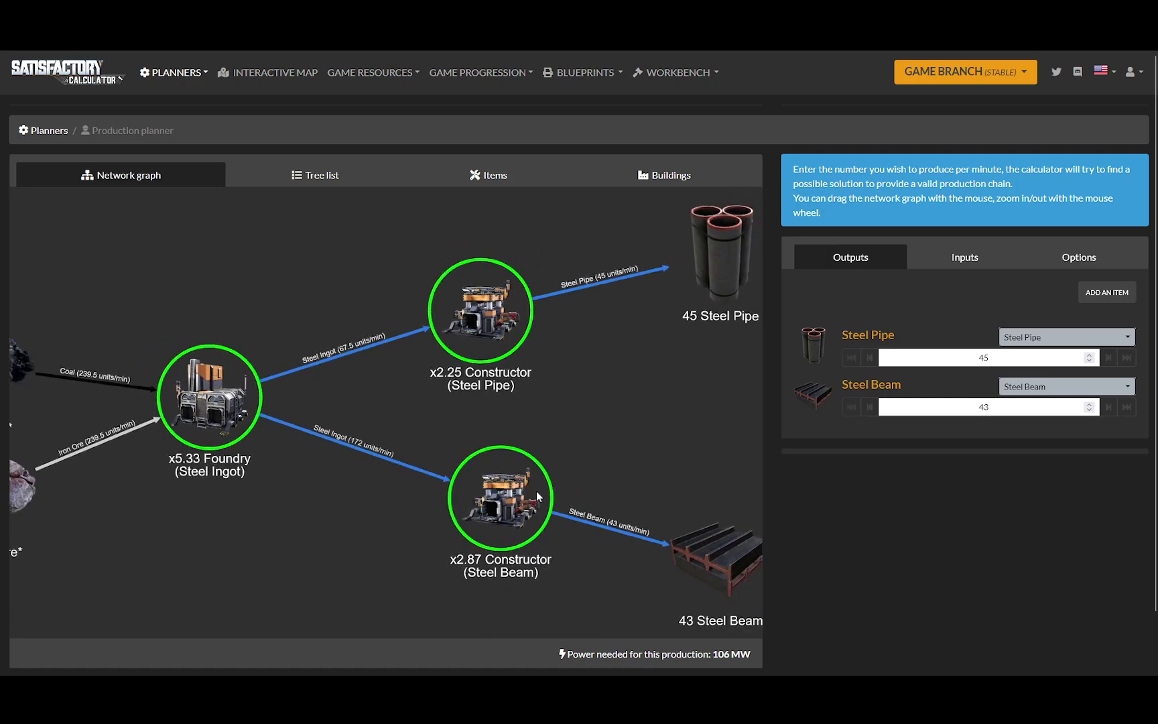
left_click_drag(520, 491, 492, 480)
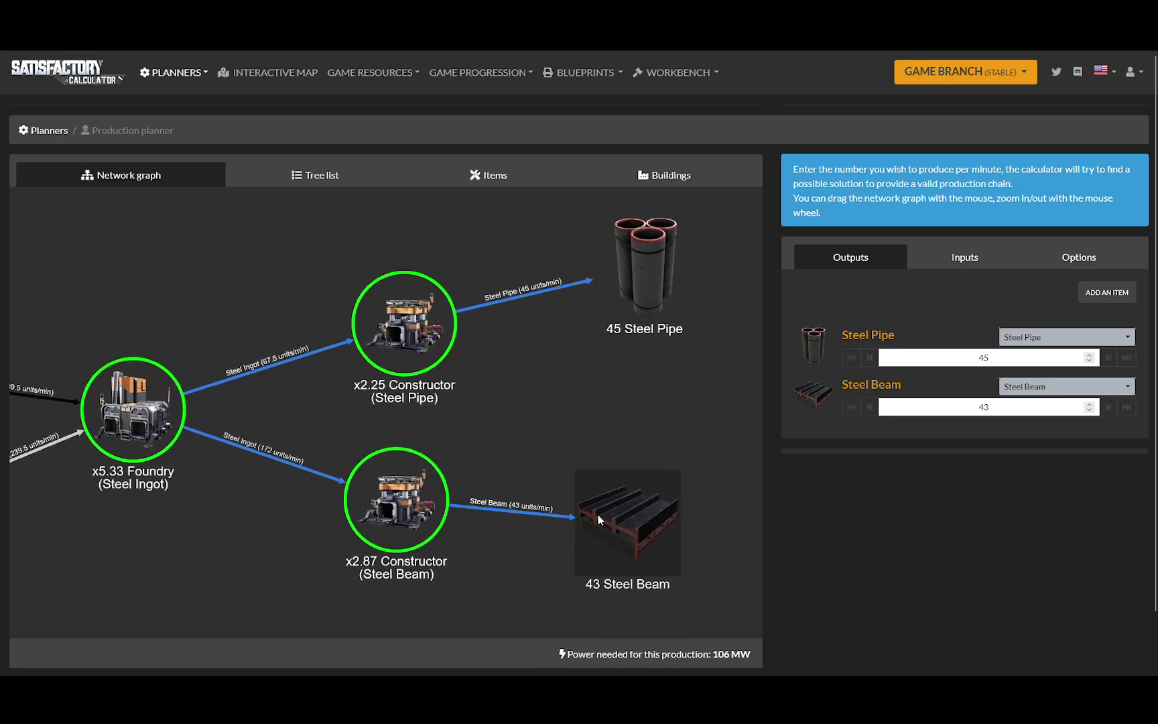
left_click_drag(655, 296, 593, 330)
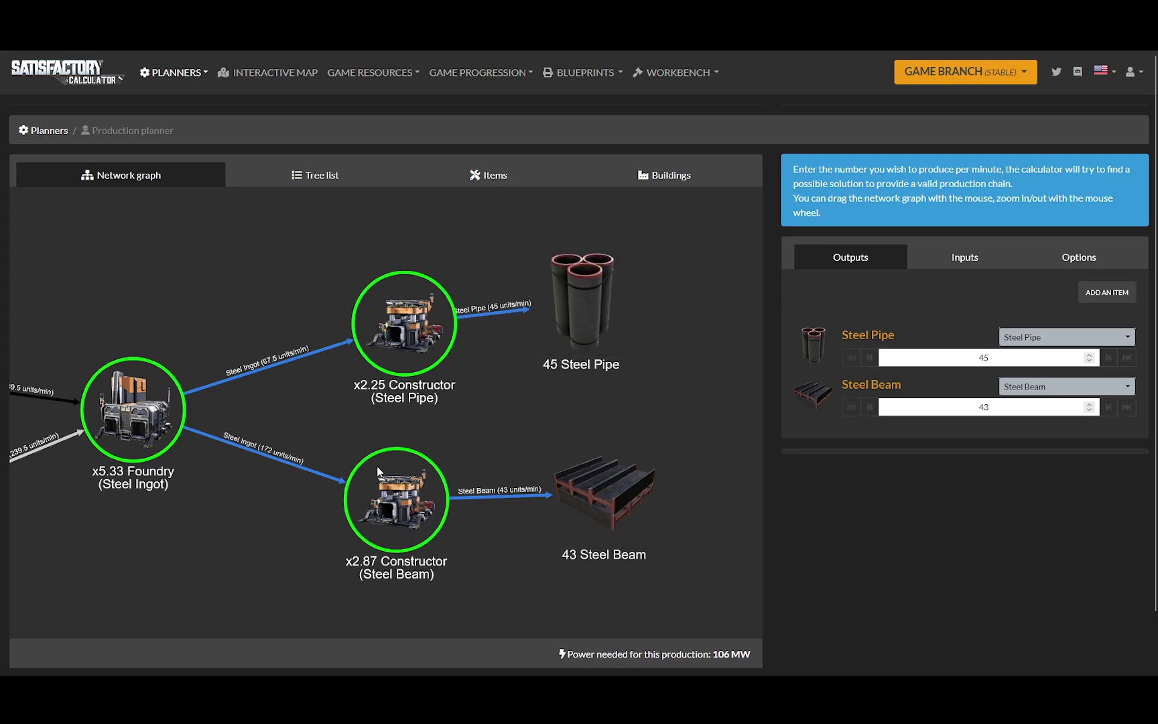
scroll(337, 401, "down", 2)
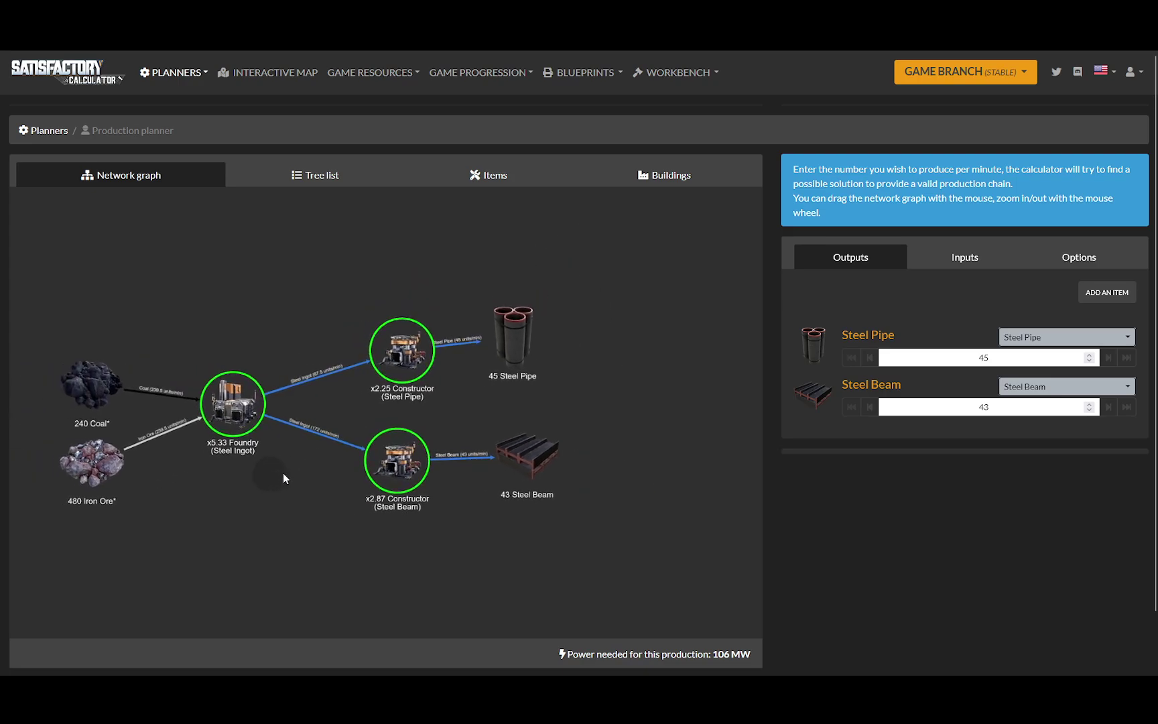
Pull both constructors and the 45 Steel Pipe and 43 Steel Beam outputs closer to the Foundry
mouse_move(284, 472)
left_mouse_down()
mouse_move(412, 492)
mouse_move(380, 472)
left_mouse_up()
scroll(421, 493, "up", 1)
scroll(421, 489, "down", 2)
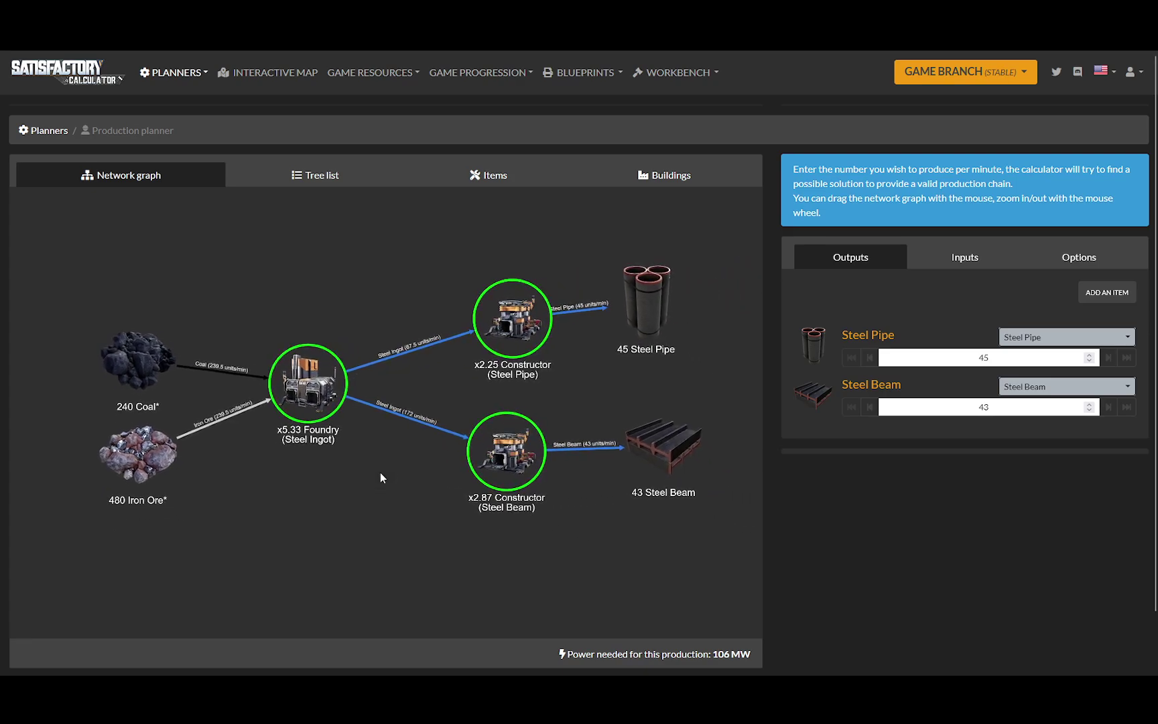
left_click_drag(513, 330, 446, 313)
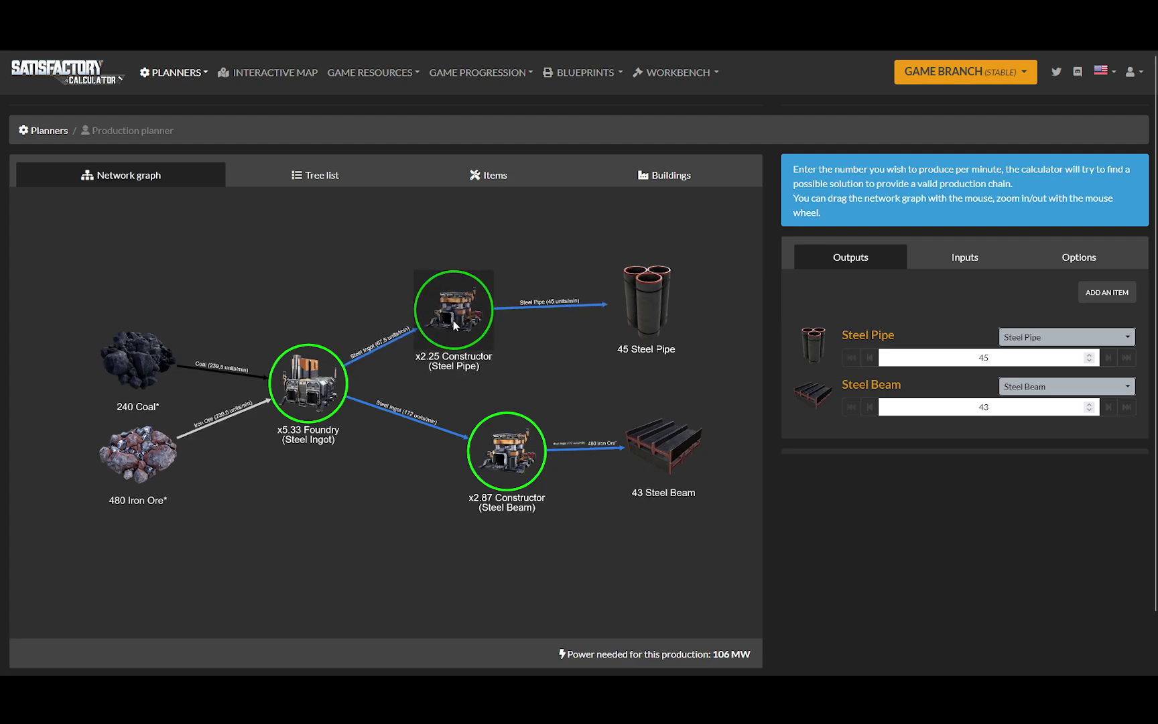
left_click_drag(506, 462, 445, 457)
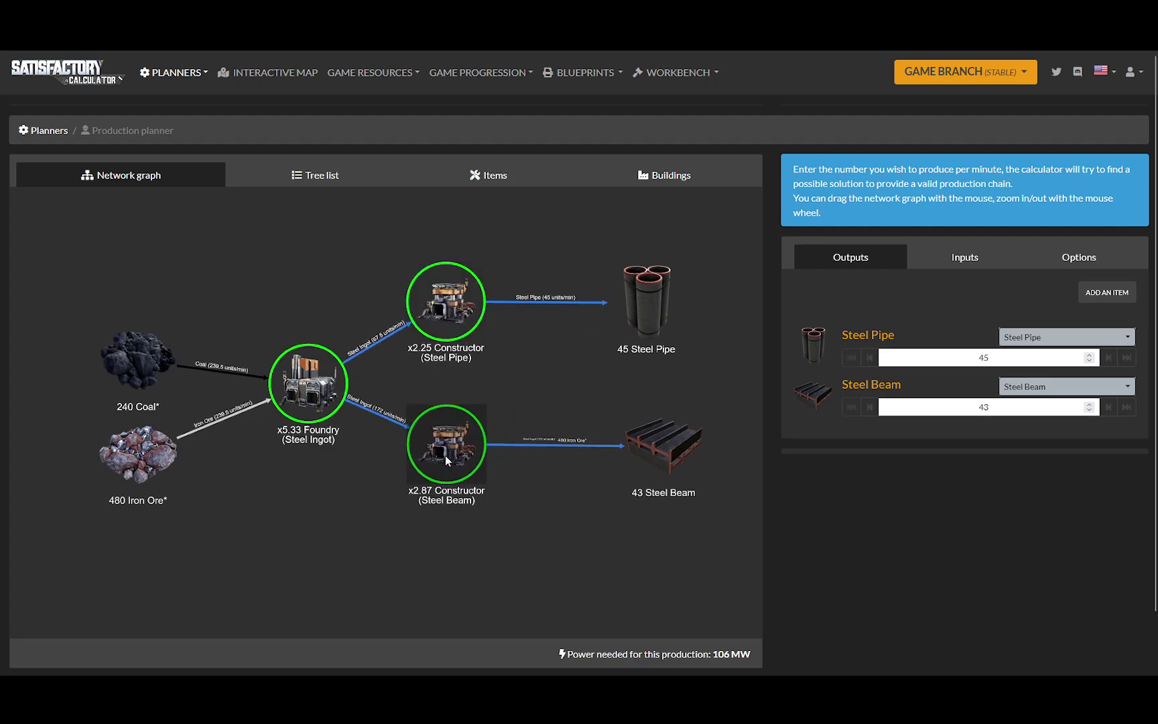
left_click_drag(656, 460, 607, 456)
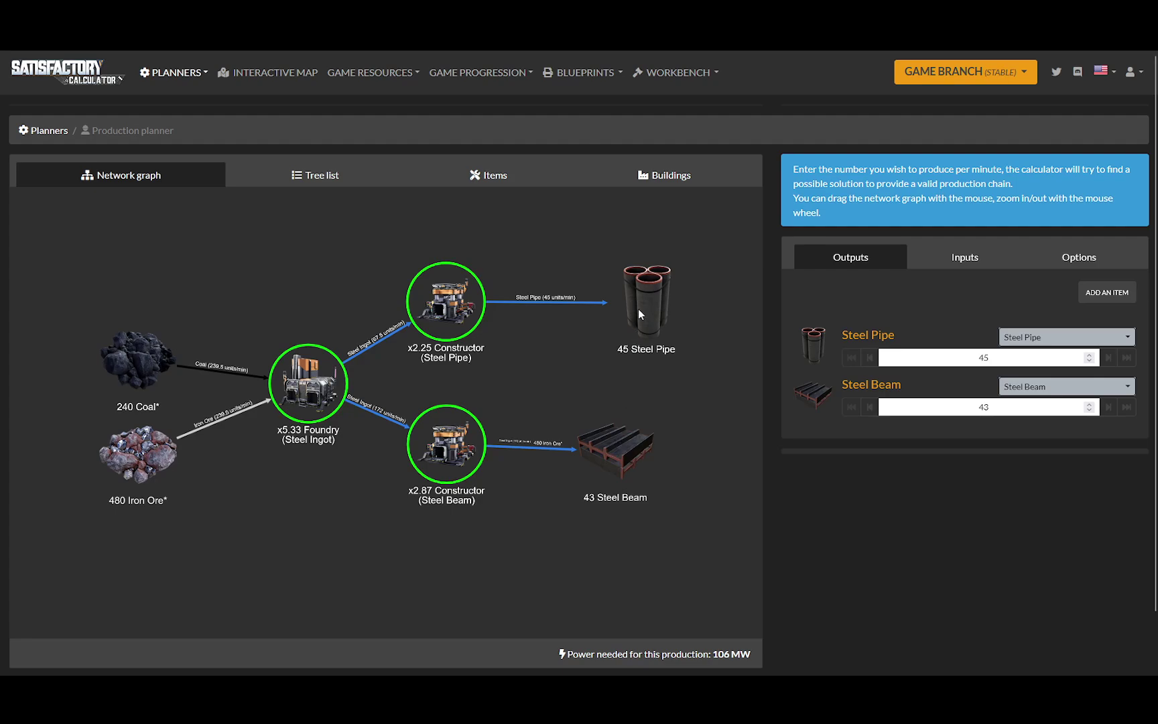
left_click_drag(638, 309, 612, 306)
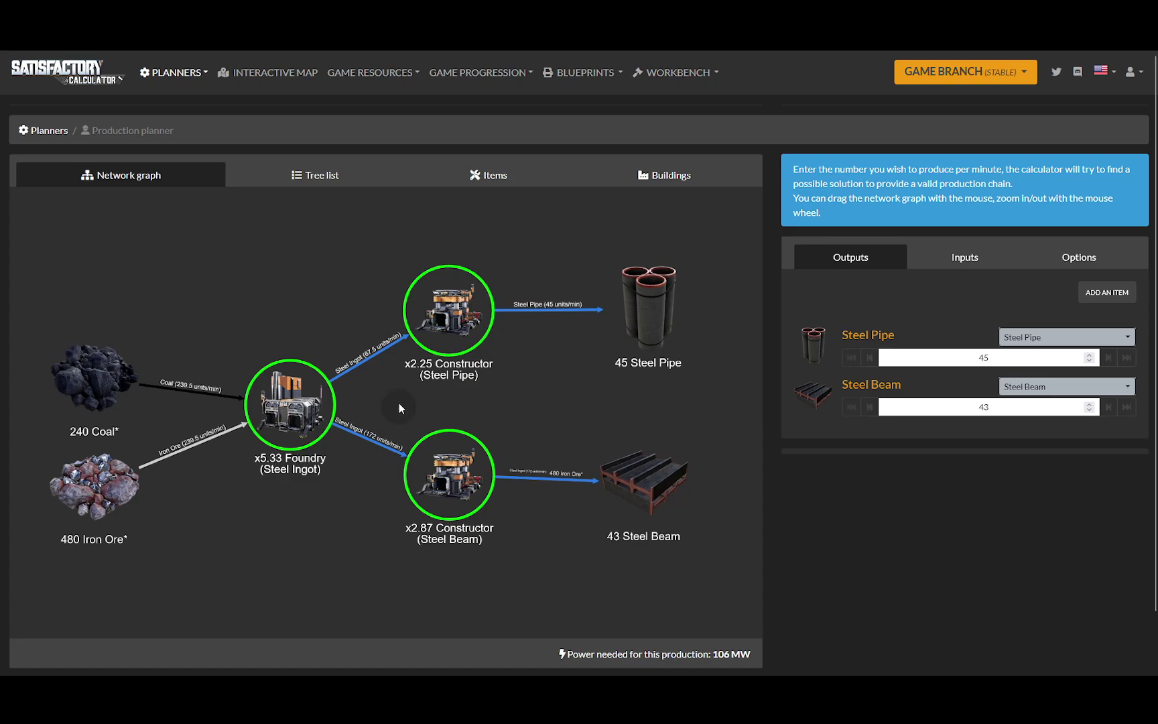
left_click_drag(399, 402, 400, 395)
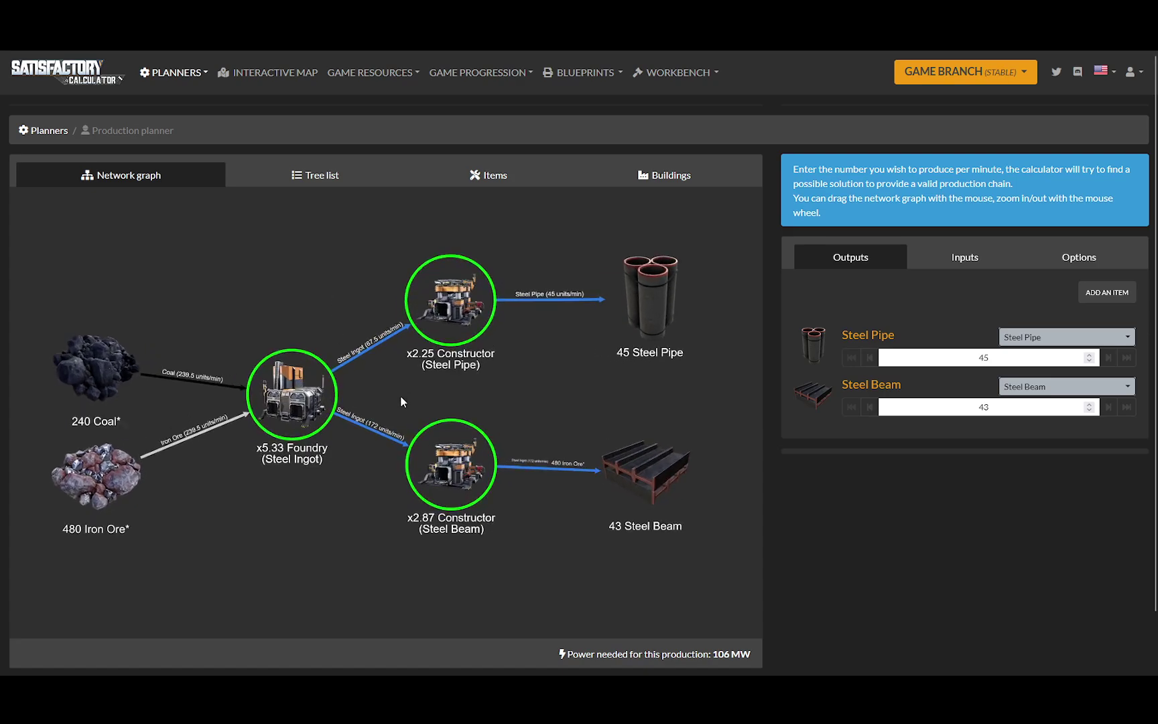